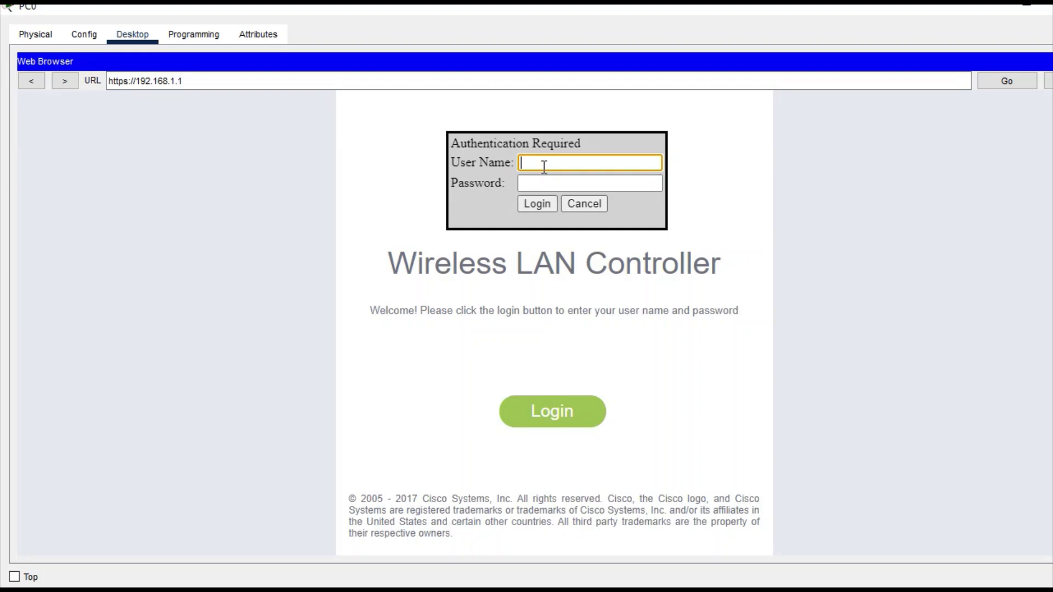
Log into the WLC web interface as the admin user with its password, then view the WLANs page.
type("admin")
key("Tab")
type("•••")
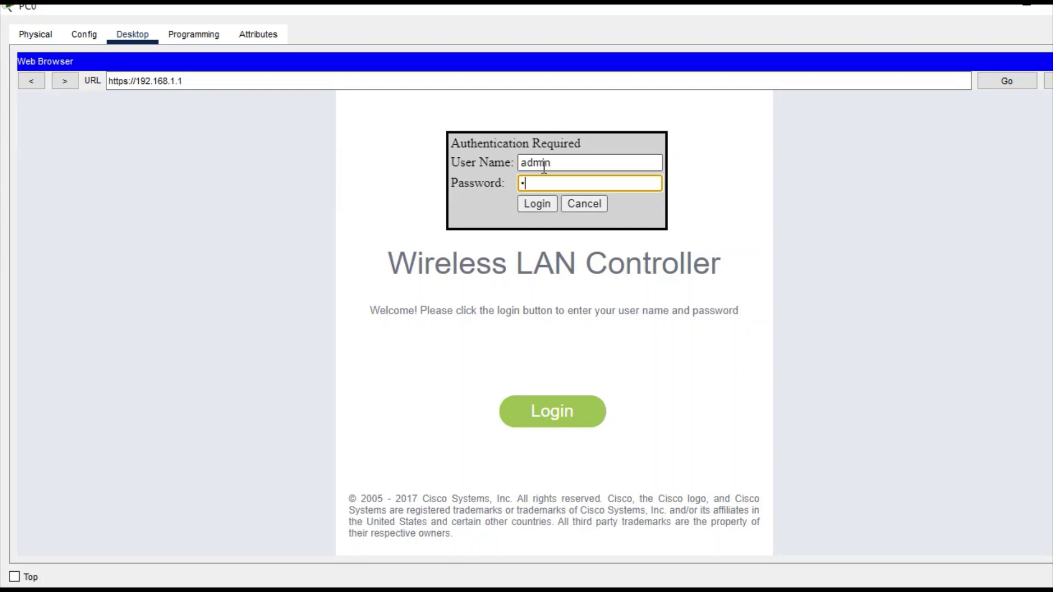
type("•••••••")
key("Return")
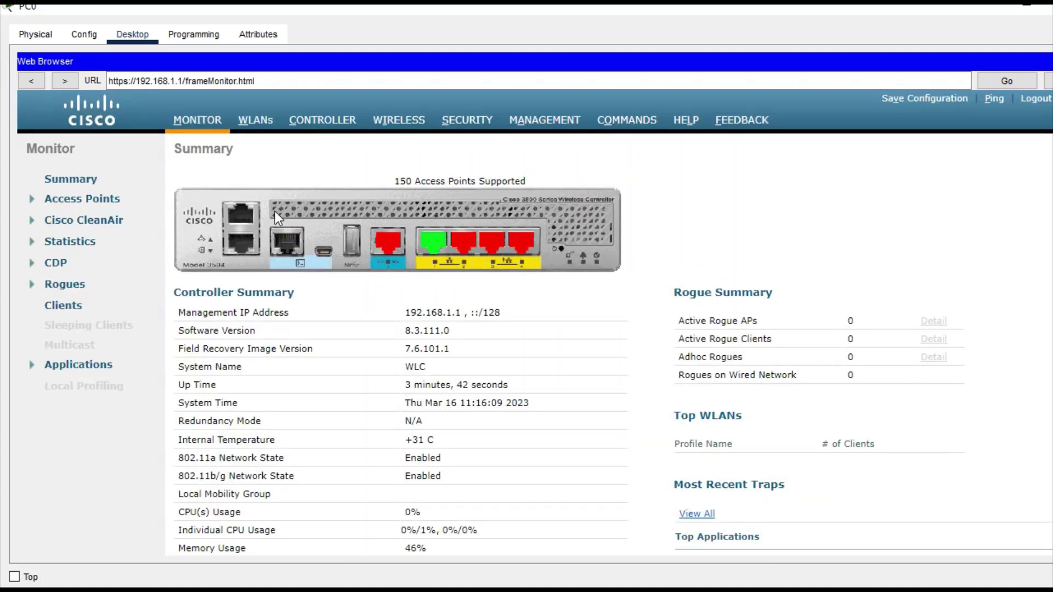
left_click(245, 130)
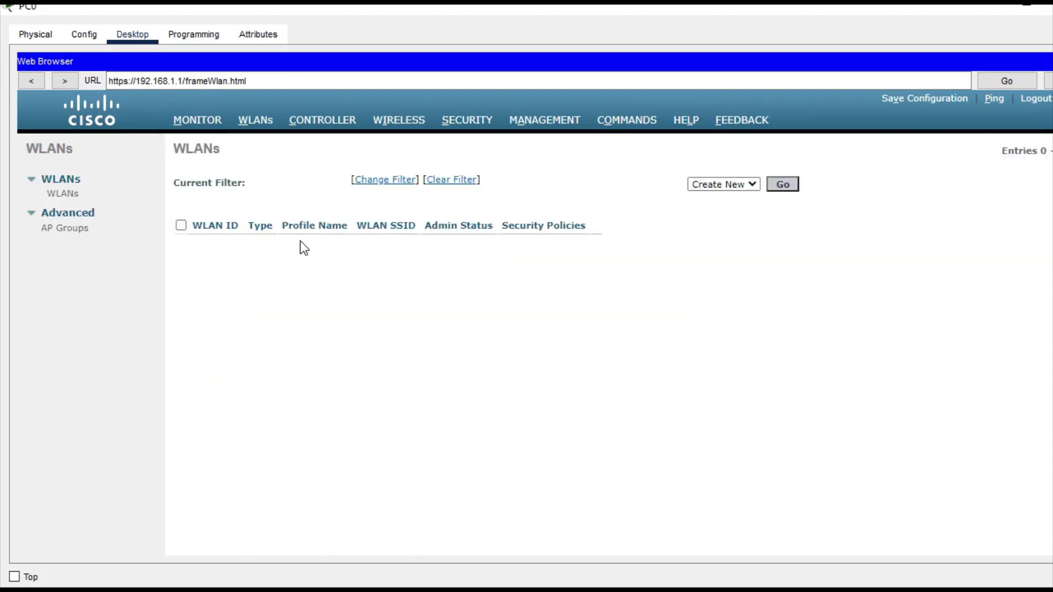
Create a new WLAN with profile name and SSID Home-WIFI and WLAN ID 1.
left_click(785, 186)
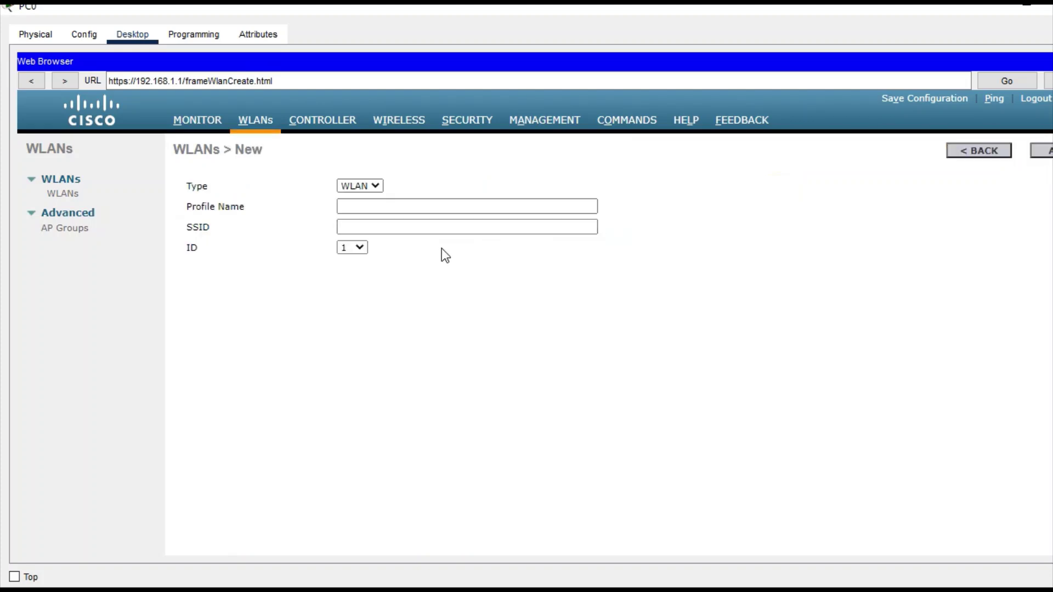
left_click(353, 209)
type("Home")
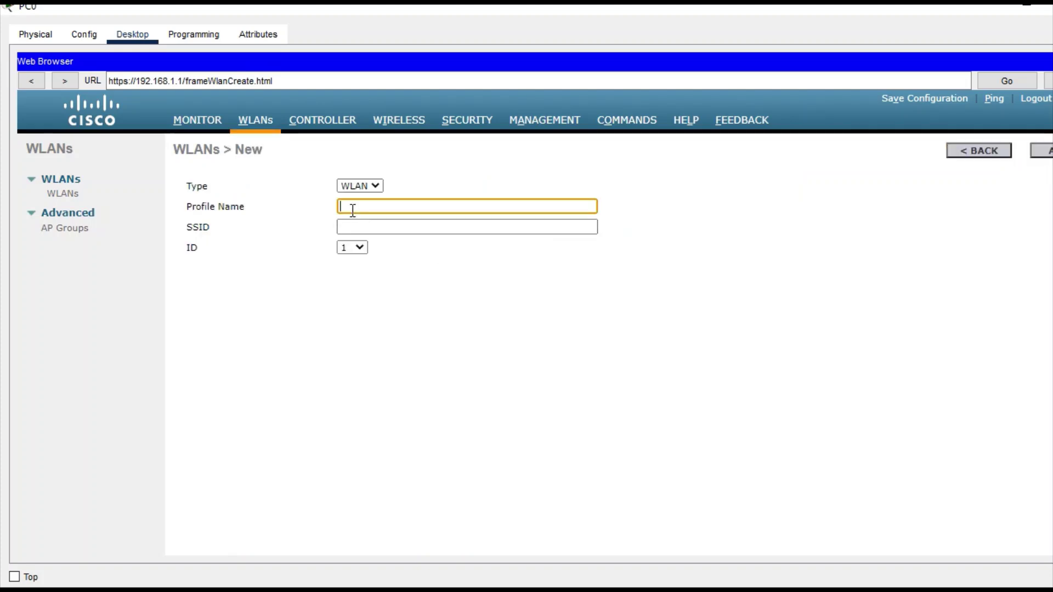
type("-WIFI")
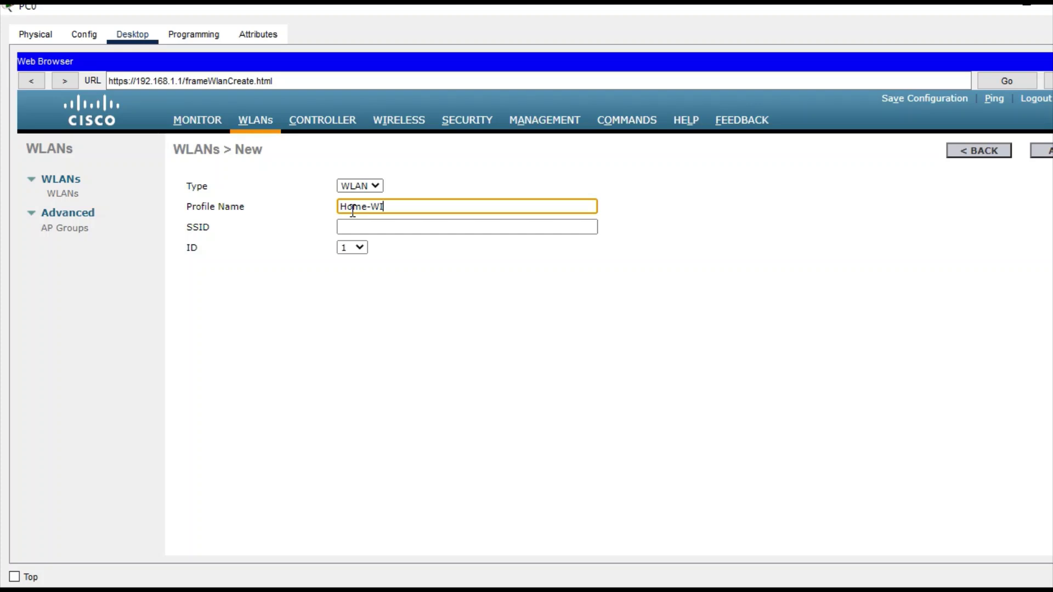
left_click(354, 227)
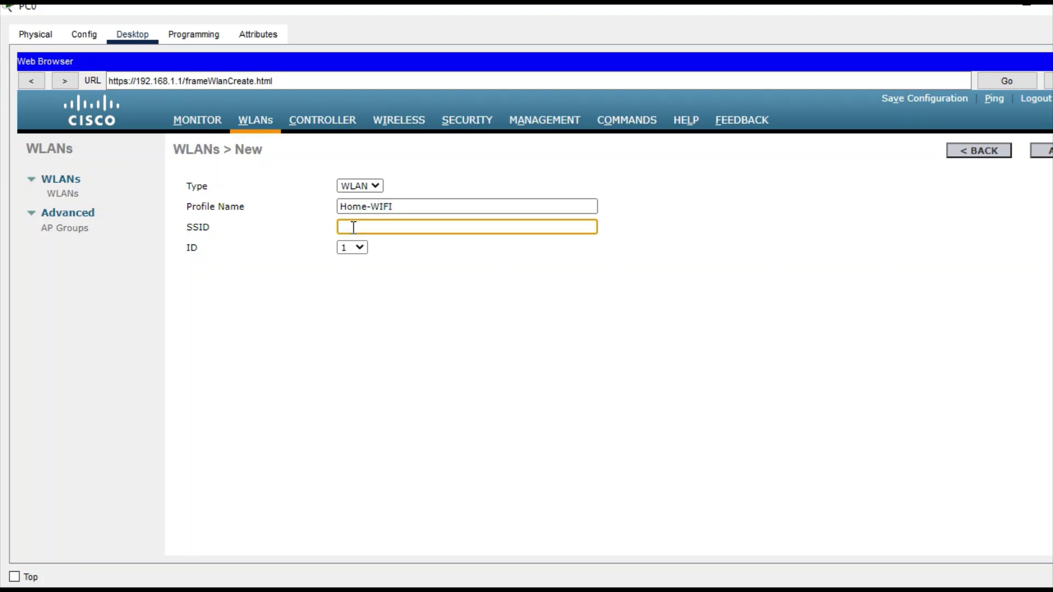
type("Home-WIFI")
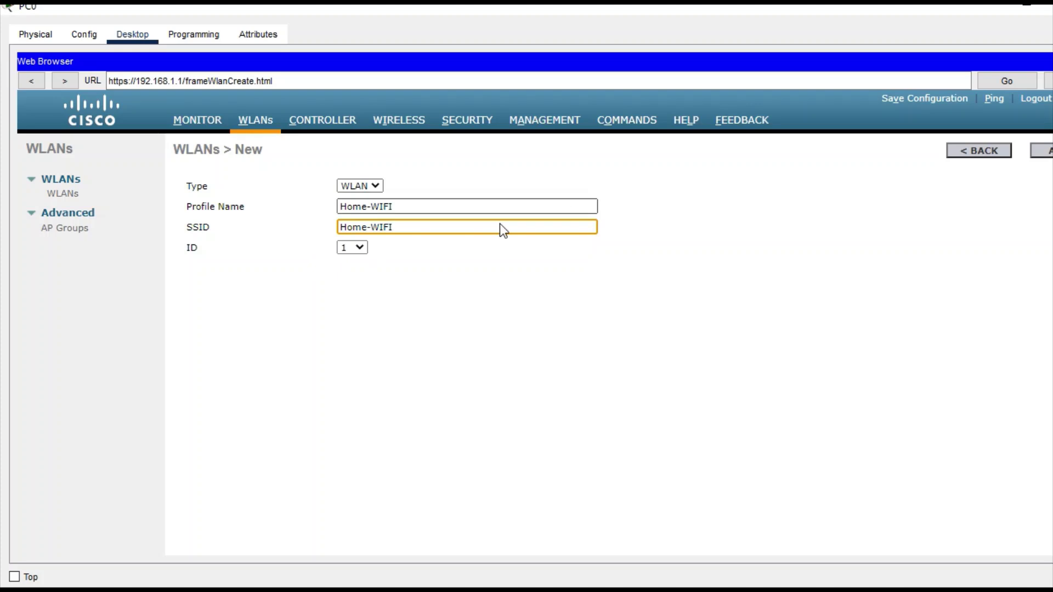
left_click(365, 247)
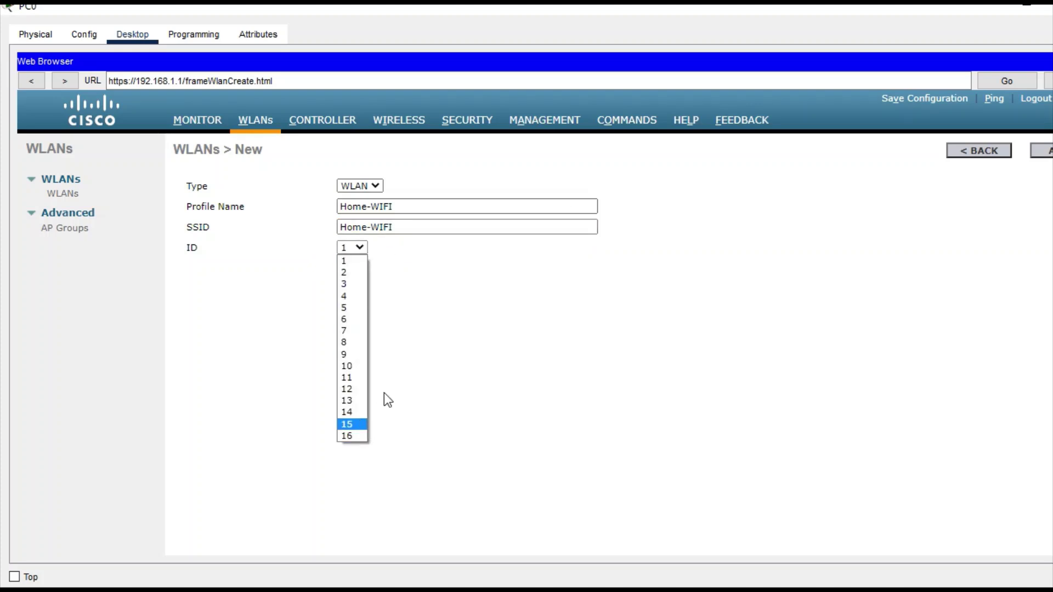
left_click(1049, 152)
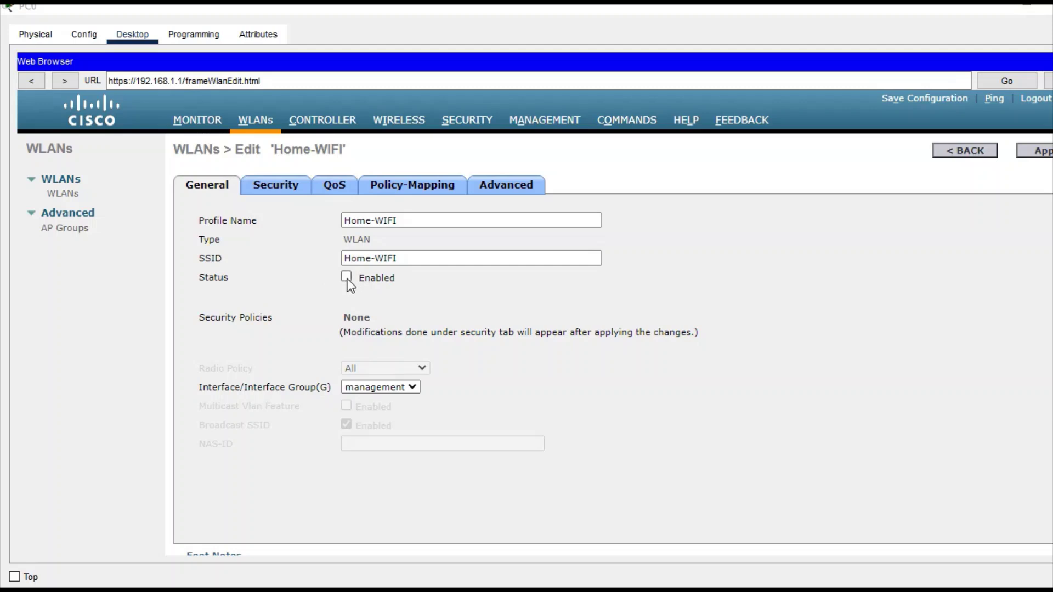
Enable the Home-WIFI WLAN, apply the settings, and close PC0.
left_click(277, 193)
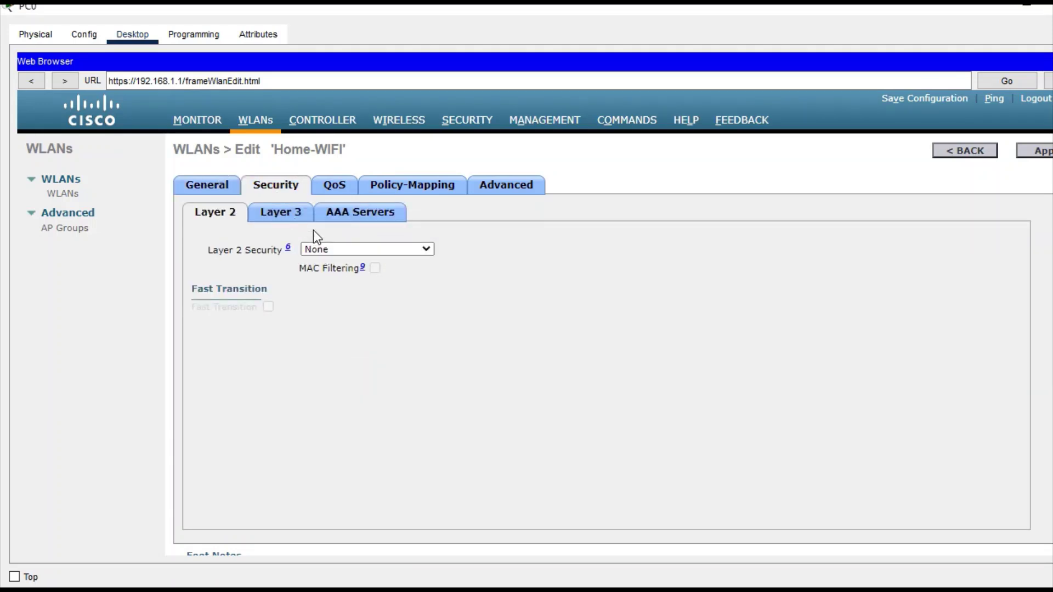
left_click(1036, 154)
left_click(1036, 7)
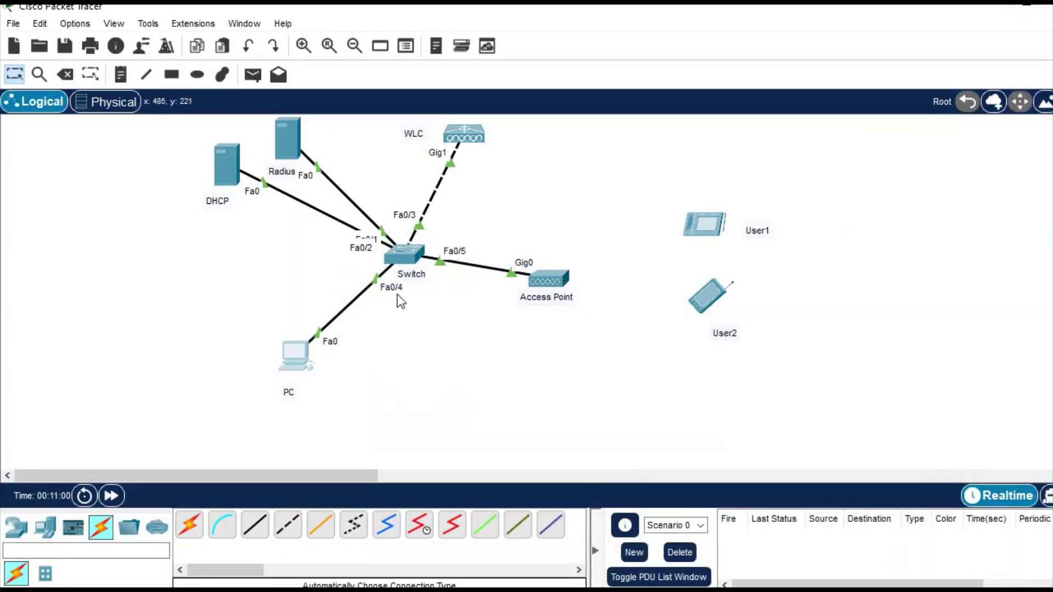
Turn on Server0's AAA service and change the Radius port from 1645 to 1812.
left_click(293, 146)
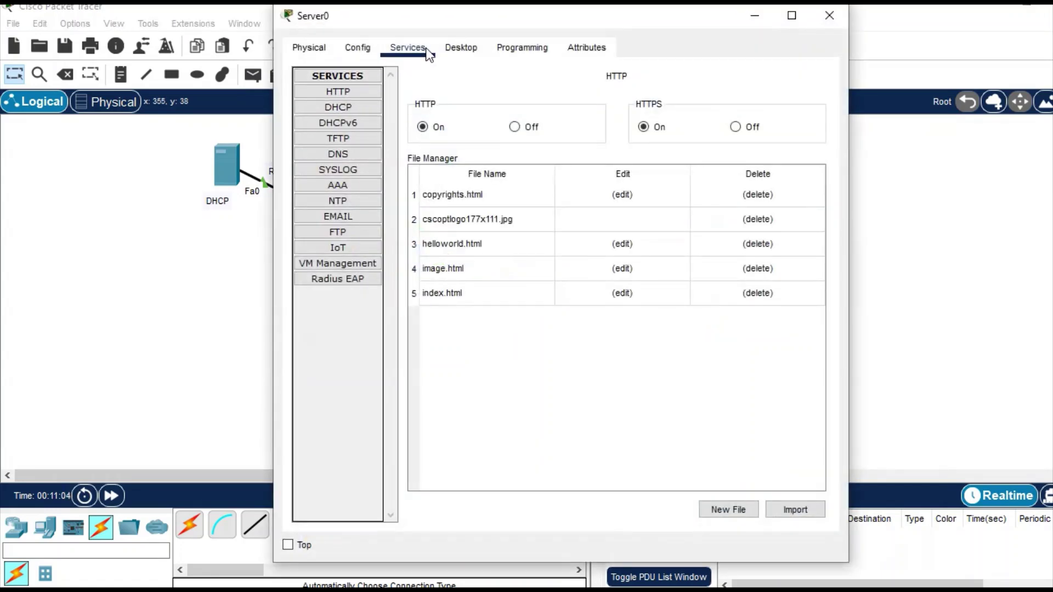
left_click(345, 183)
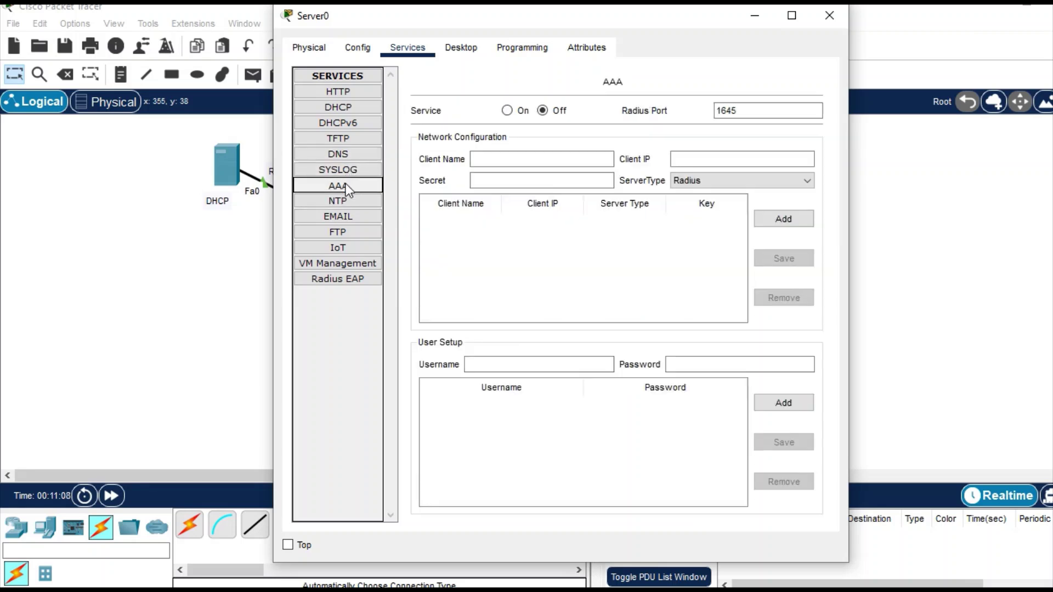
left_click(508, 110)
double_click(713, 112)
key("BackSpace")
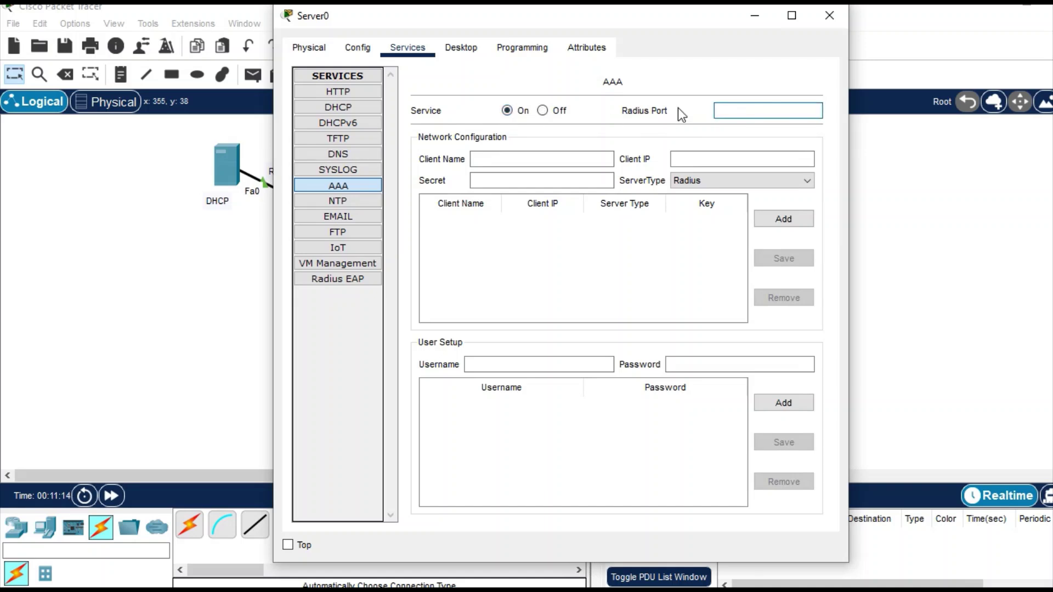
type("1812")
Add RADIUS client WLC at 192.168.1.1 with its shared secret.
left_click(569, 159)
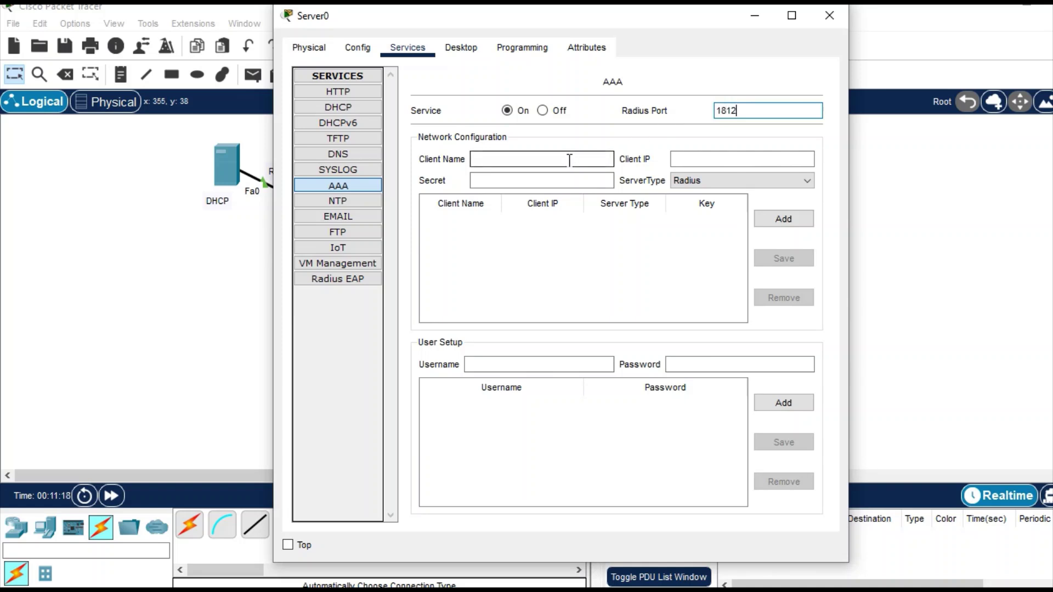
type("WLC")
key("Tab")
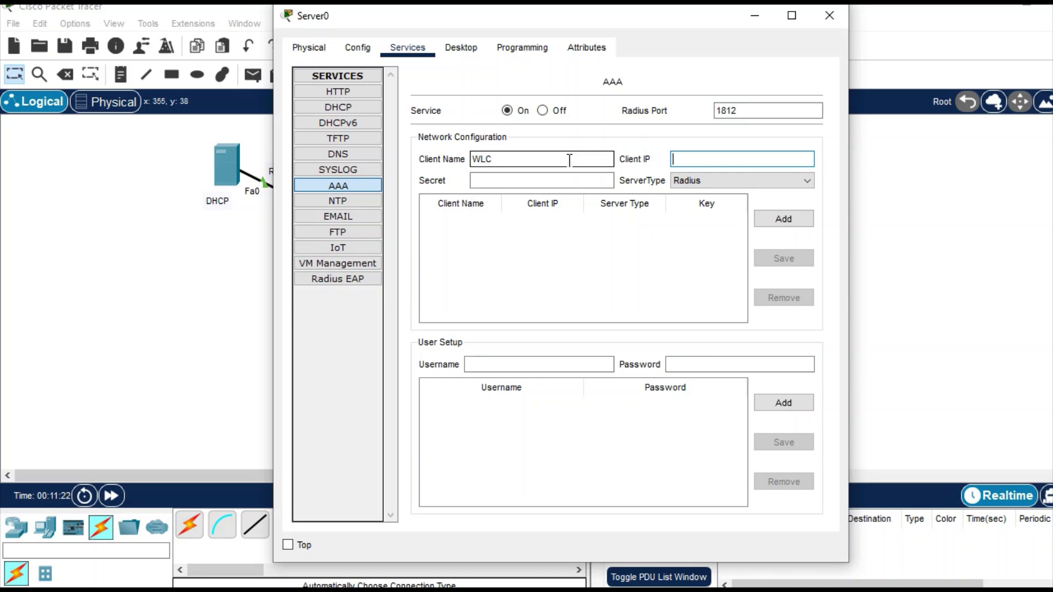
type("192.168.1.1")
left_click(561, 181)
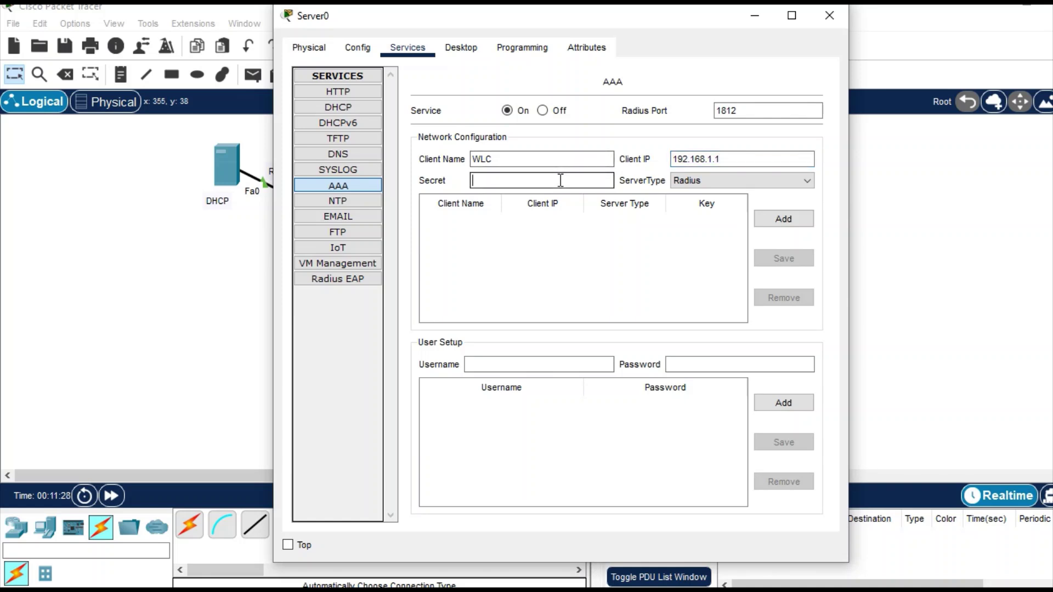
type("cisco")
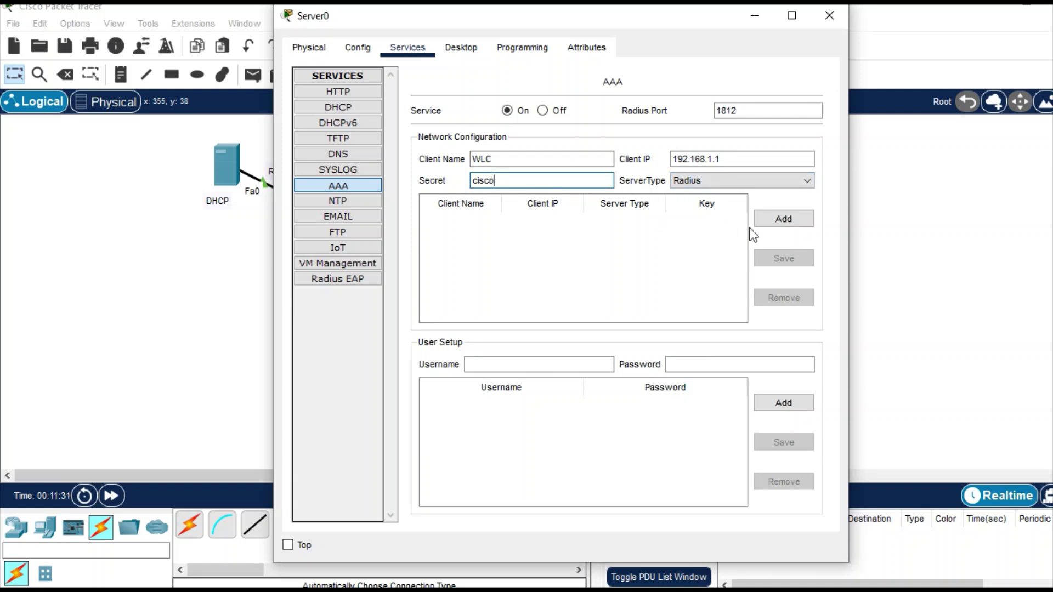
left_click(783, 219)
Add user accounts user1 and user2 with their passwords, then close the server window.
left_click(546, 365)
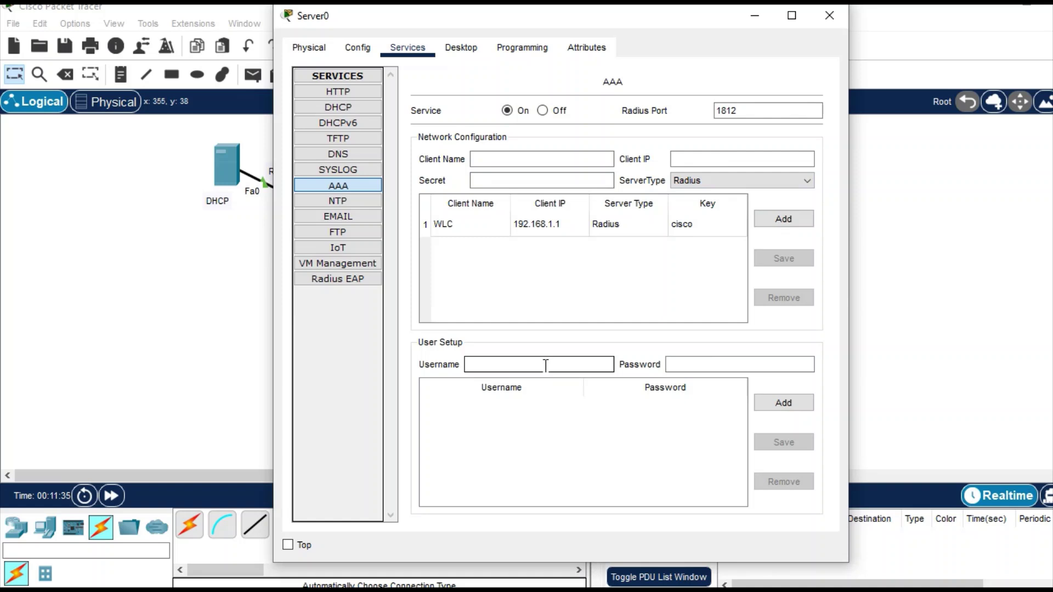
type("user1`")
key("BackSpace")
left_click(692, 357)
left_click(693, 360)
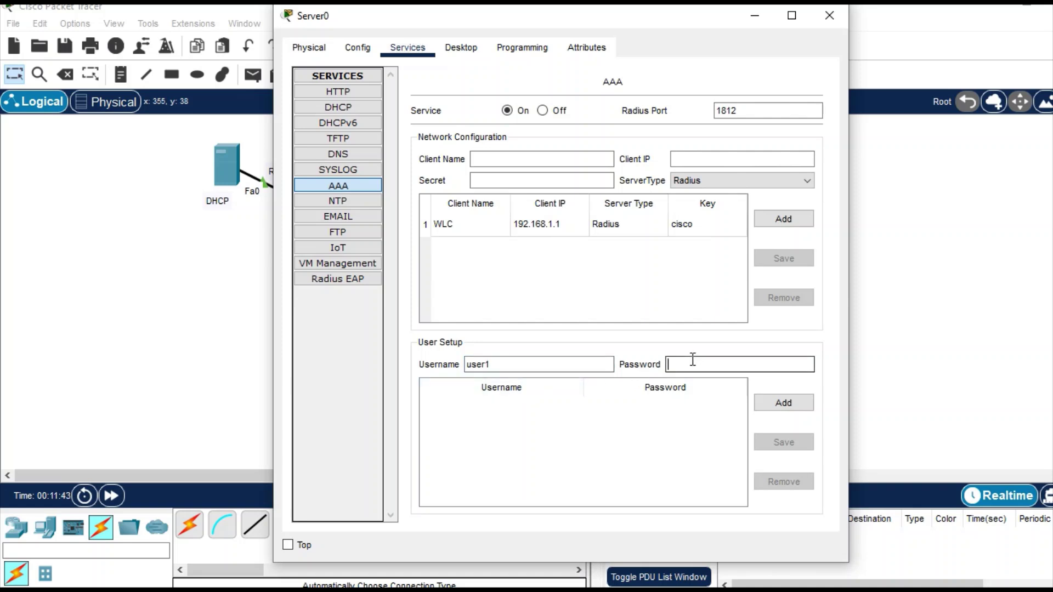
type("user1")
left_click(793, 404)
left_click(565, 366)
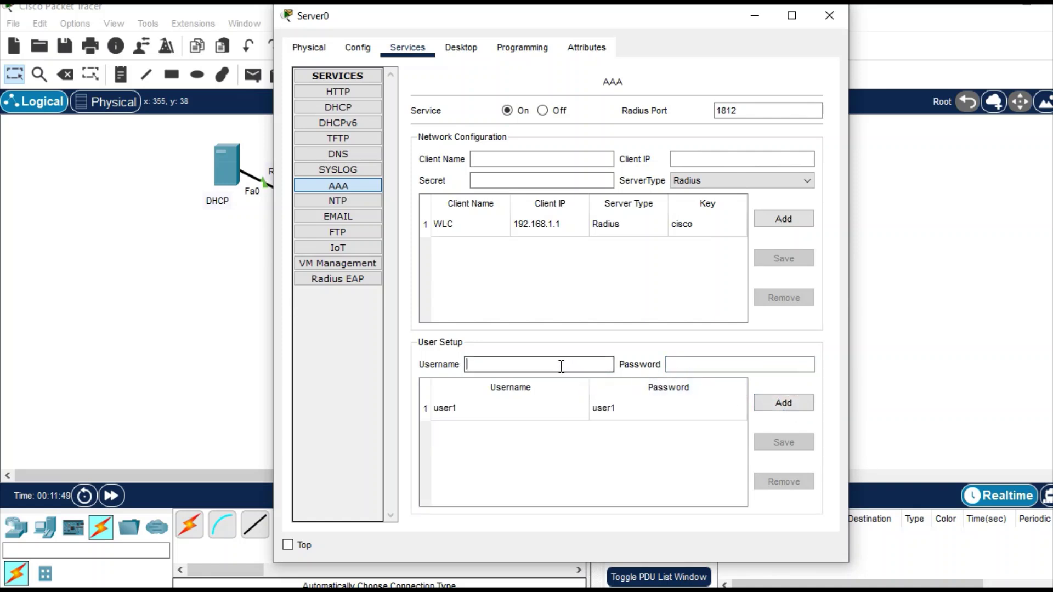
type("user2")
left_click(671, 366)
type("user")
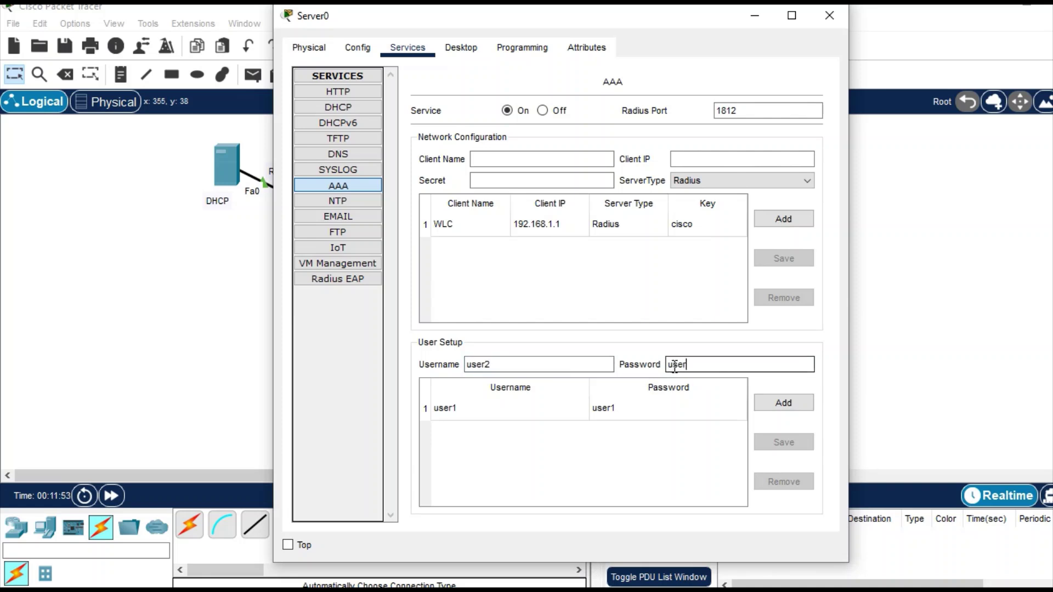
type("2")
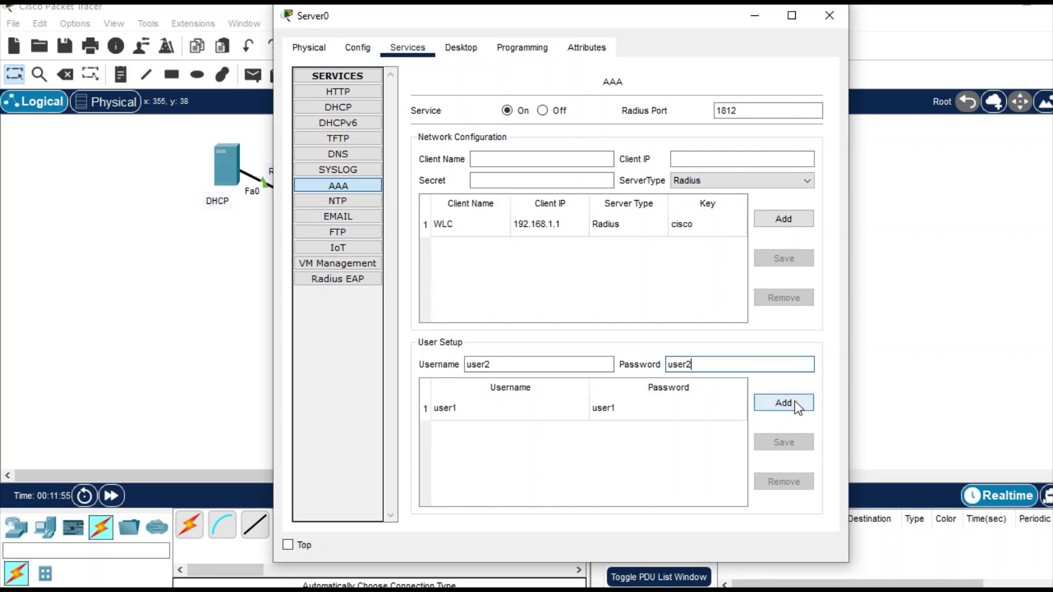
left_click(795, 401)
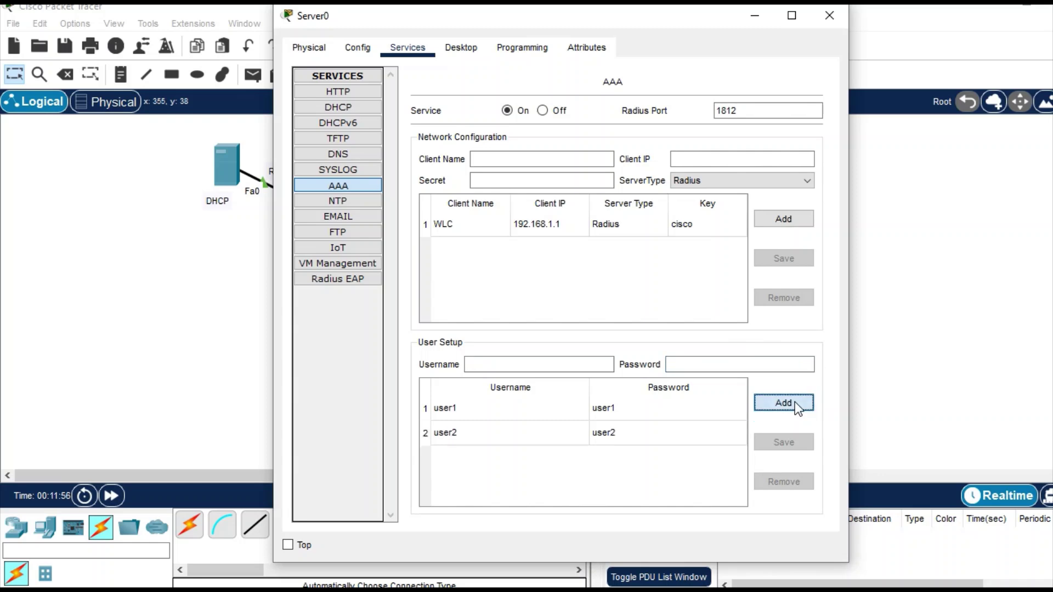
left_click(823, 14)
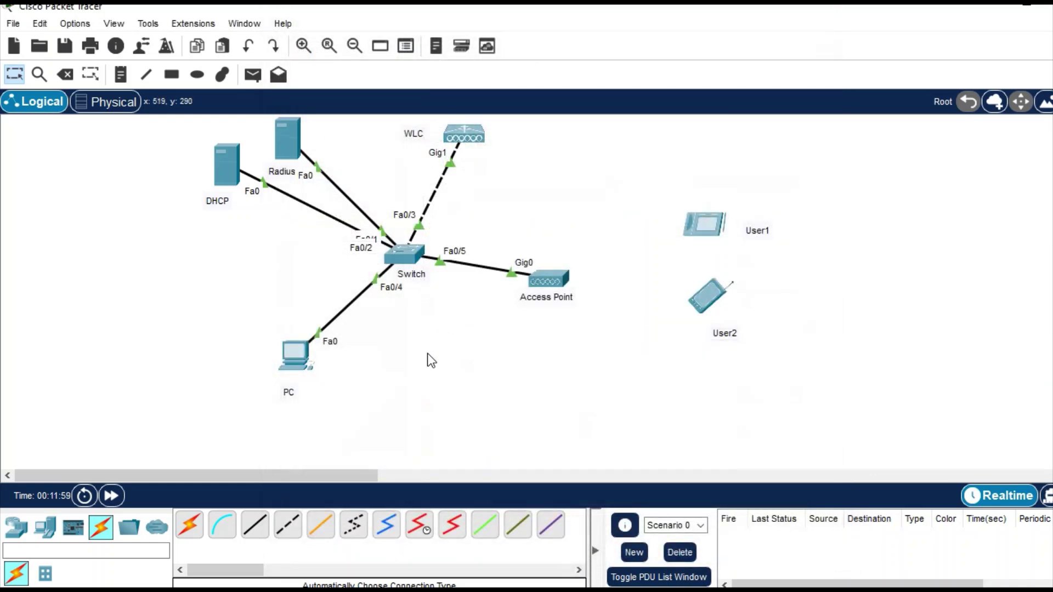
Reopen PC0's browser on the WLC and go to the RADIUS authentication servers page.
left_click(296, 359)
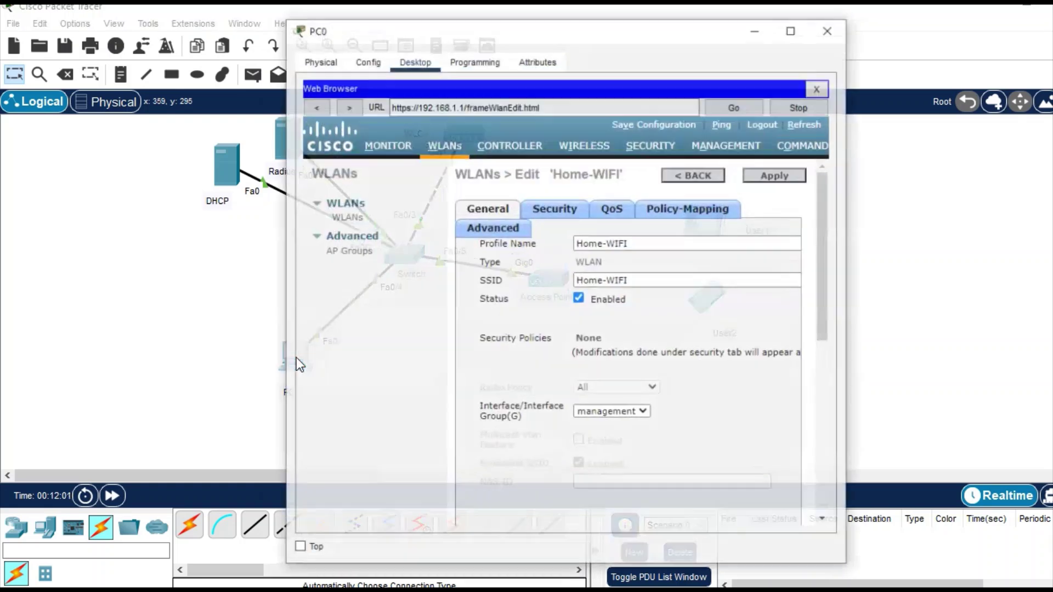
left_click(794, 17)
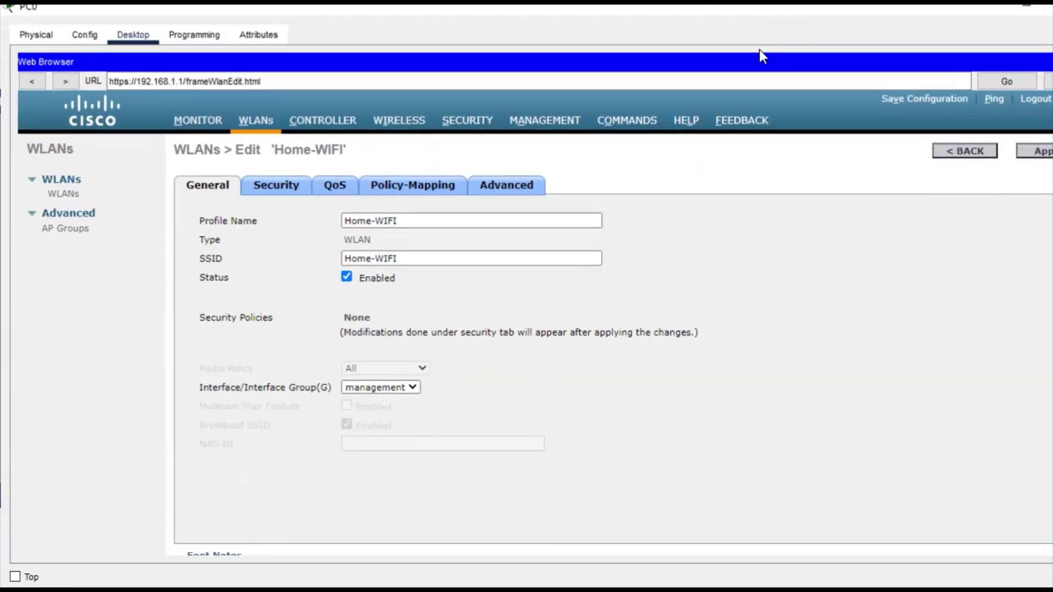
left_click(455, 125)
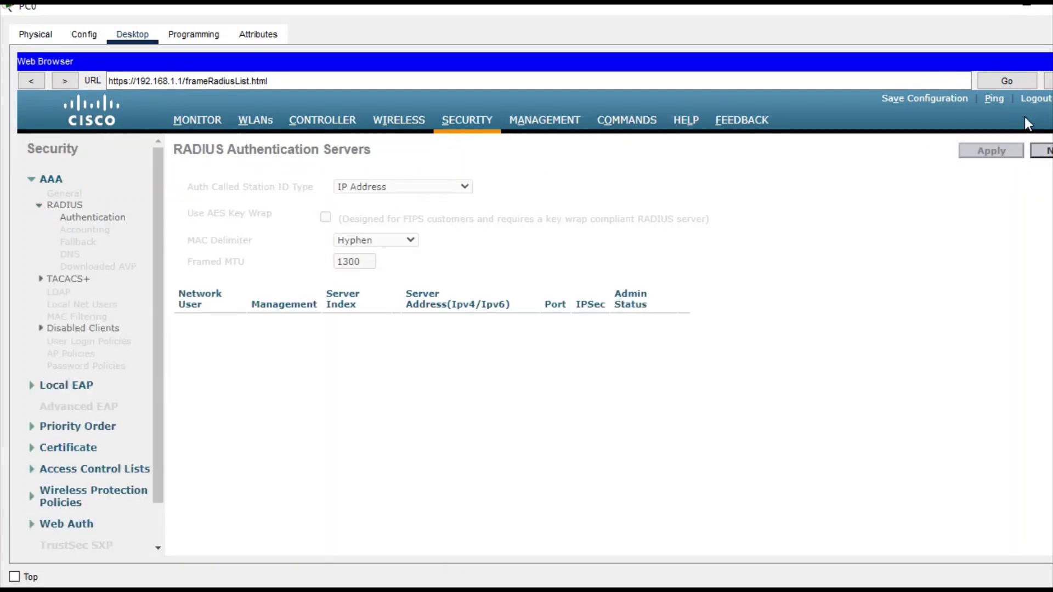
double_click(954, 8)
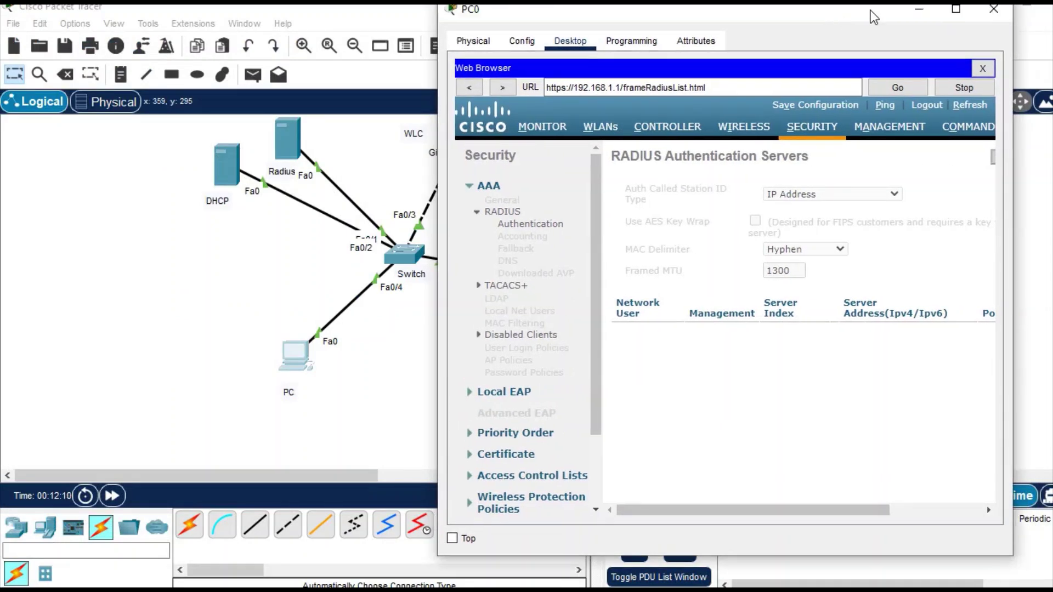
left_click(969, 7)
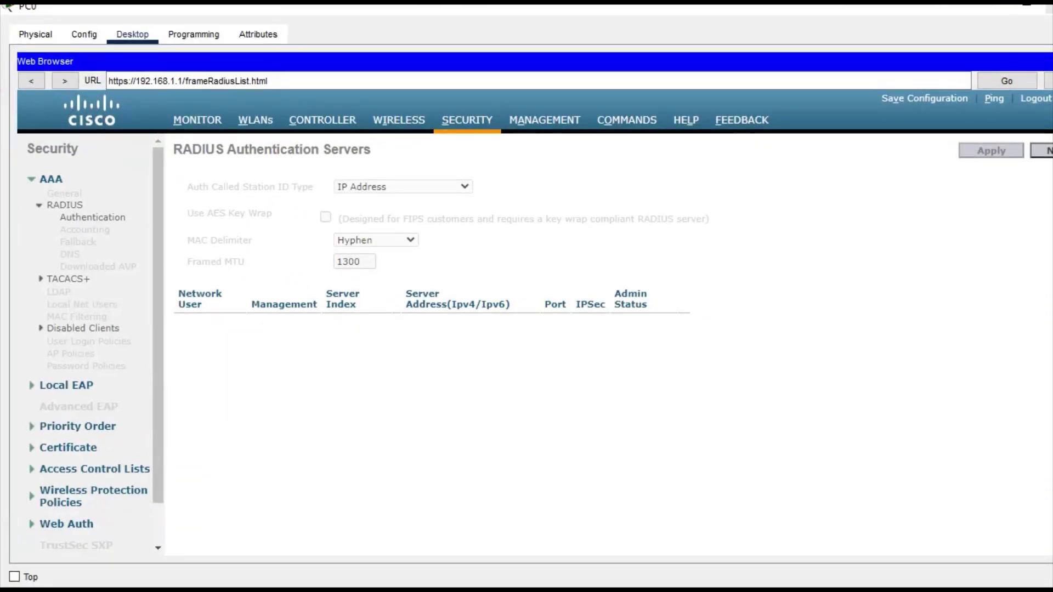
Start a new RADIUS authentication server entry, defaulting to index 1 and port 1812.
left_click(1043, 153)
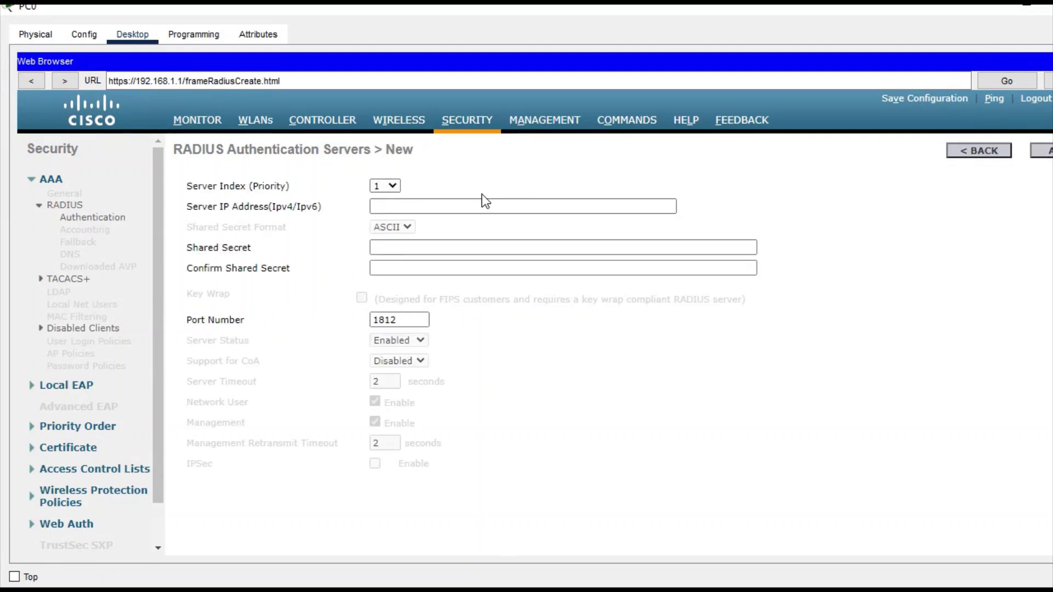
left_click(444, 208)
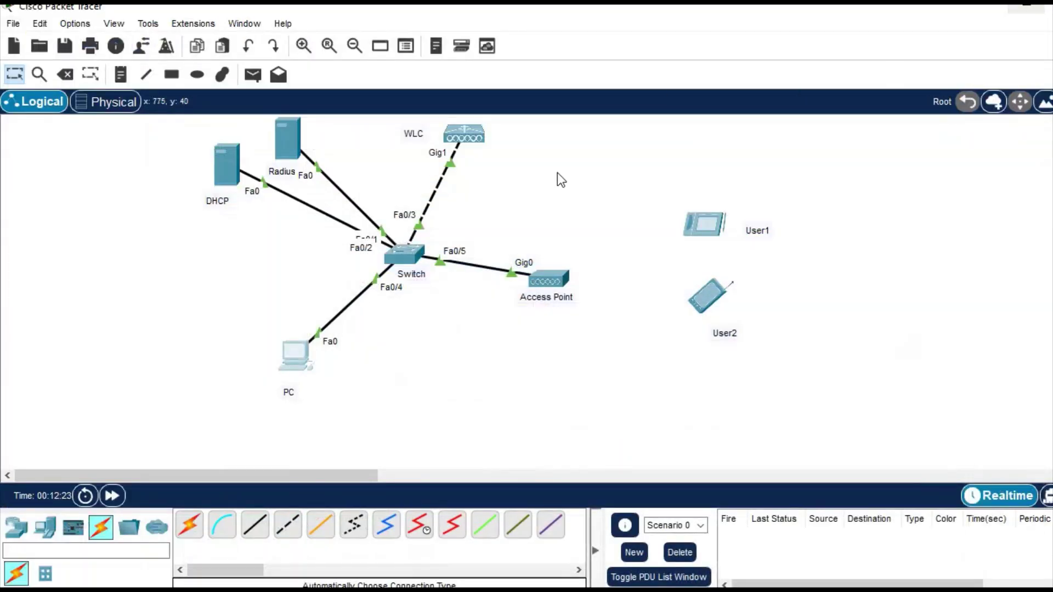
mouse_move(295, 154)
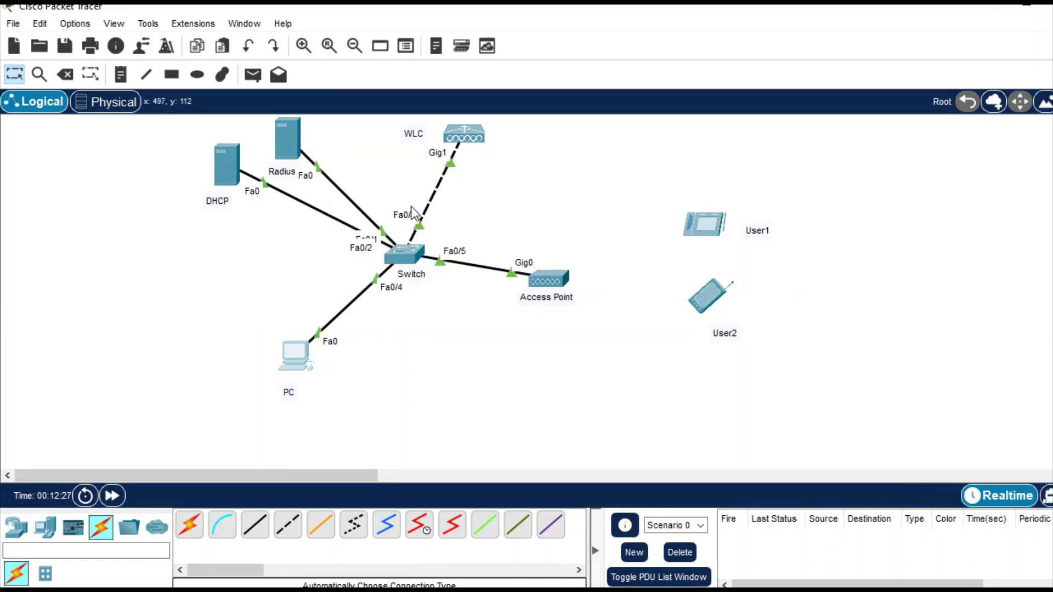
left_click(297, 361)
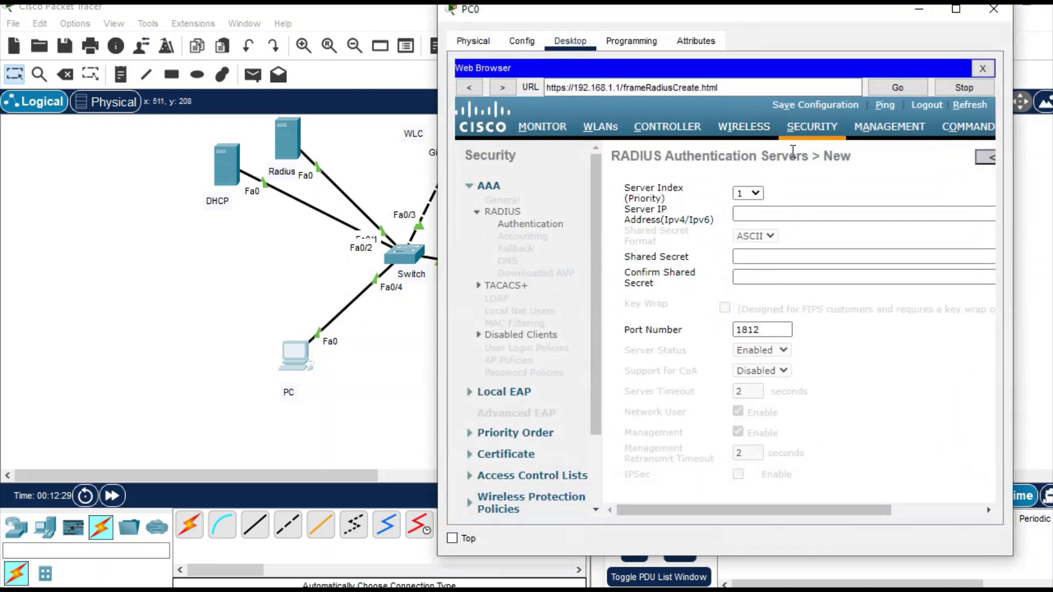
Add RADIUS server 192.168.1.4 on port 1812 with a confirmed shared secret and apply.
left_click(956, 9)
left_click(428, 206)
type("192.168")
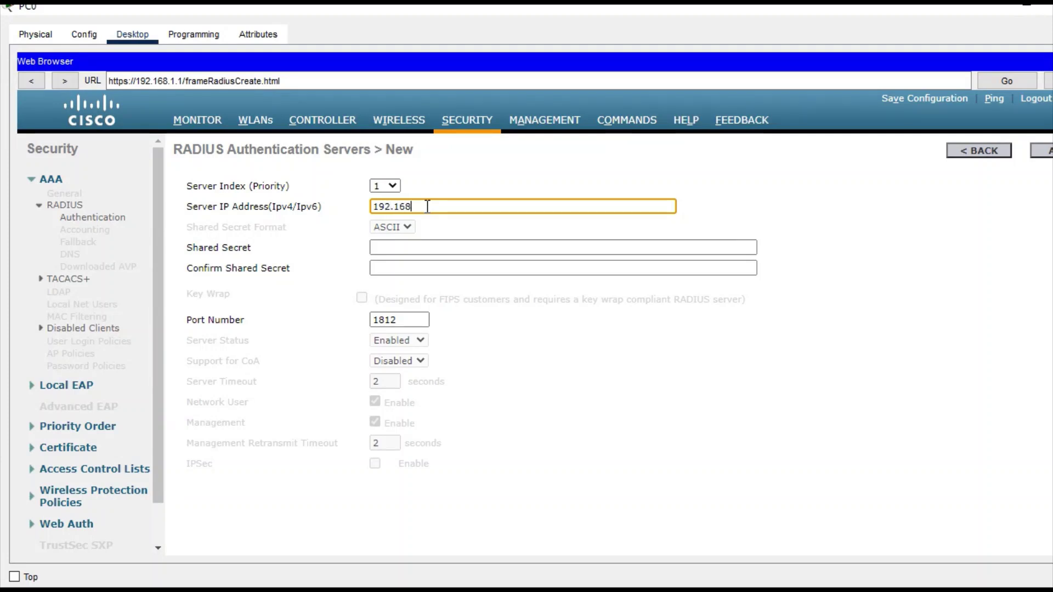
type(".1.3")
left_click(420, 243)
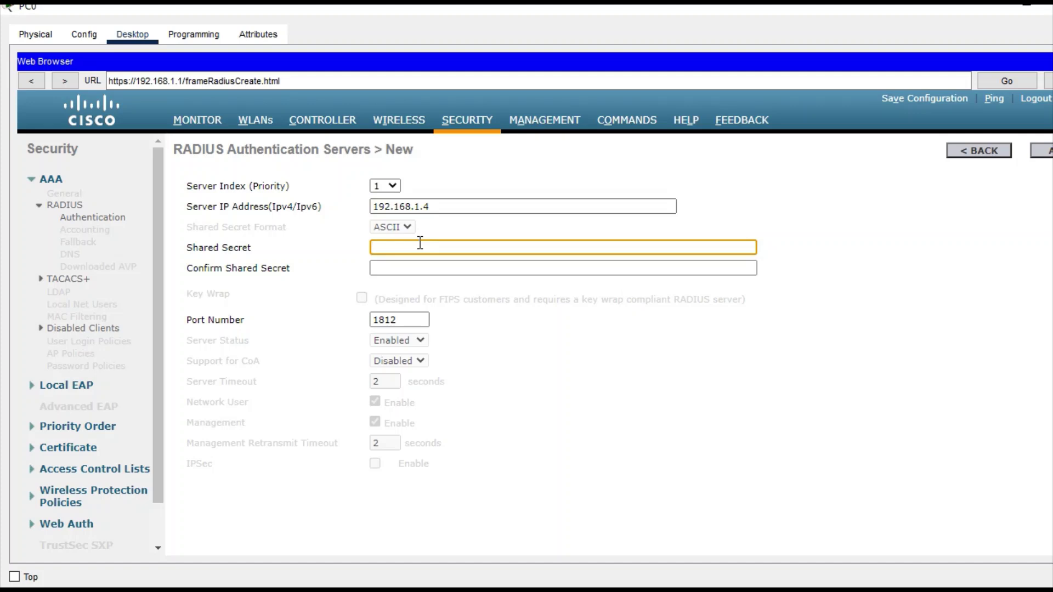
type("12345")
left_click(417, 267)
type("1234")
key("BackSpace")
key("BackSpace")
key("BackSpace")
key("BackSpace")
type("12345")
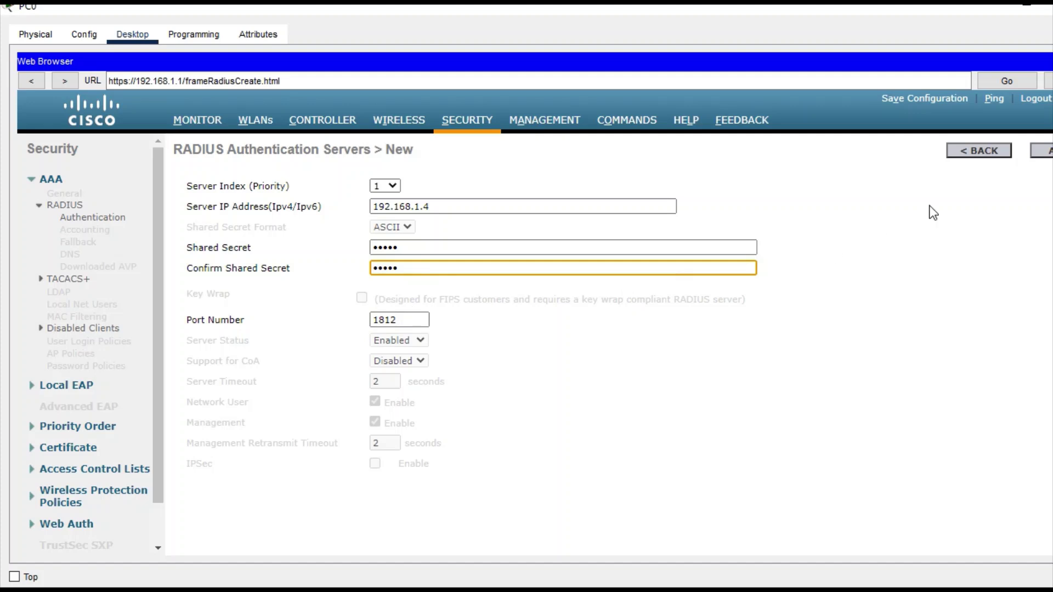
left_click(1045, 156)
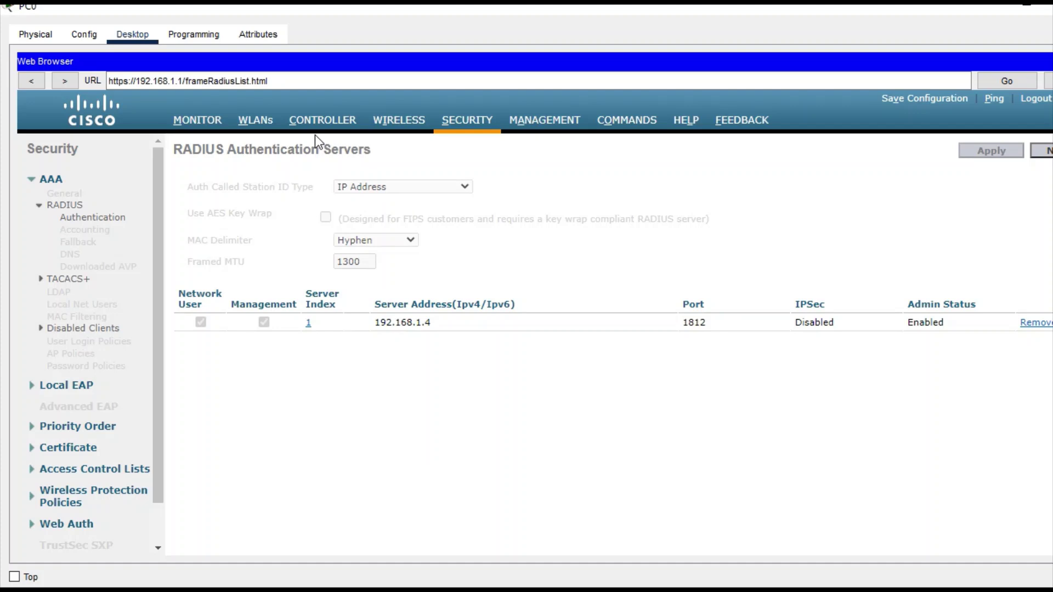
Set WLAN 1 Home-WIFI's Layer 2 security to WPA+WPA2 and enable the WPA policy.
left_click(264, 127)
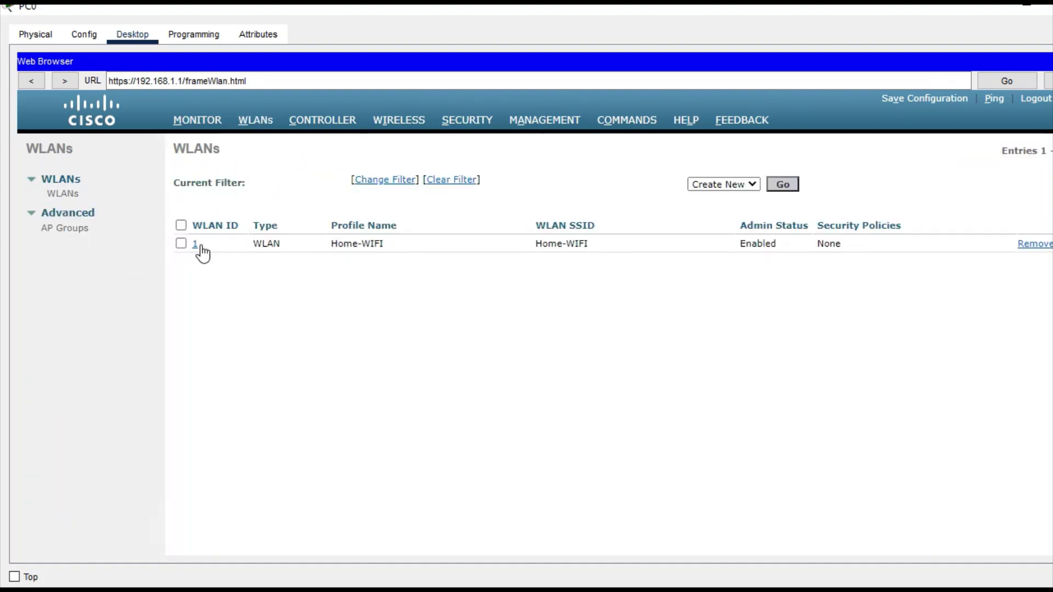
left_click(201, 248)
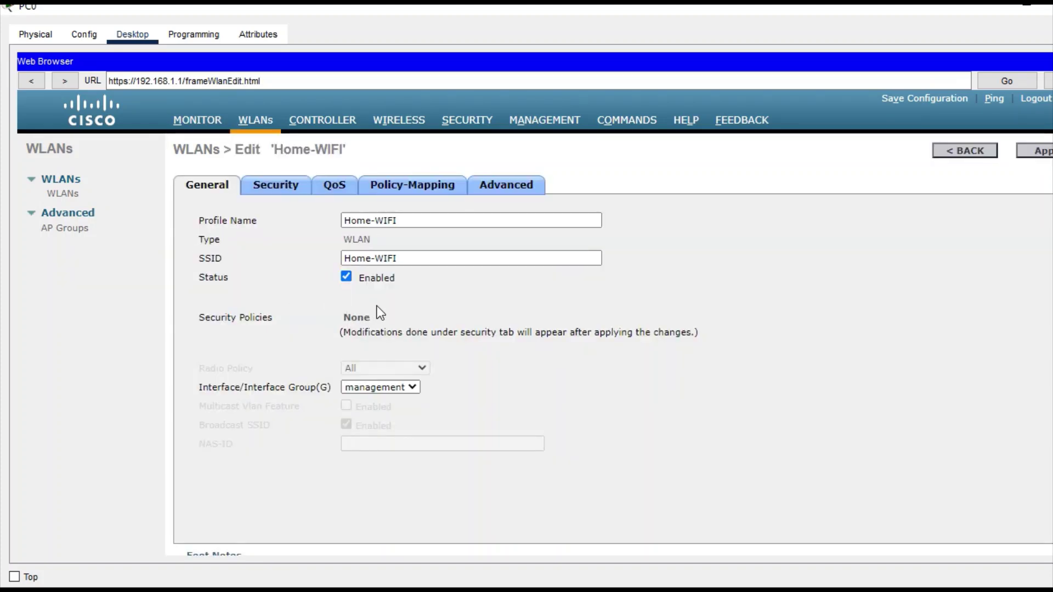
left_click(288, 199)
left_click(339, 253)
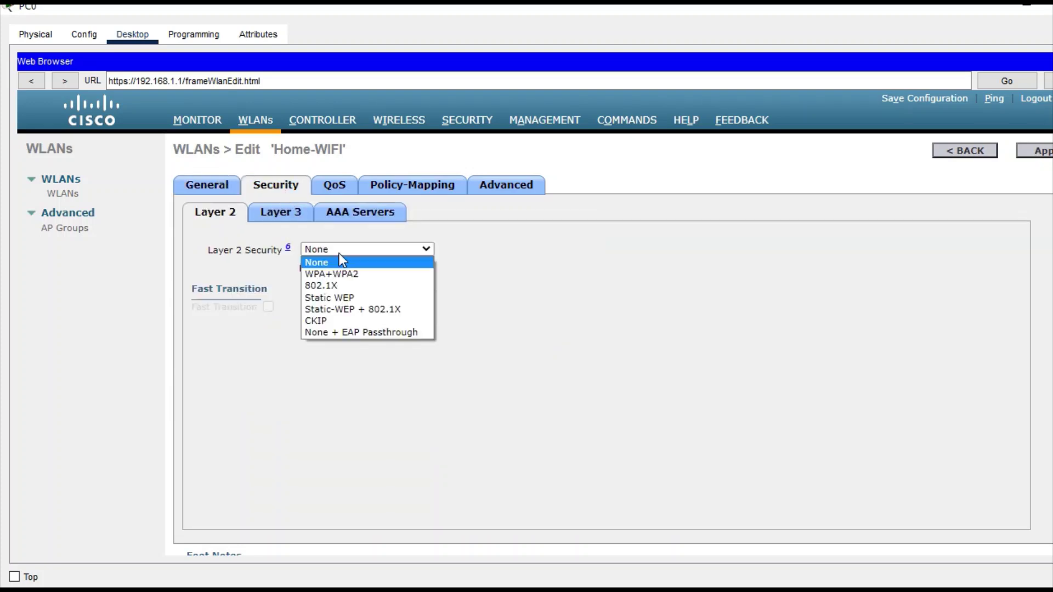
left_click(341, 273)
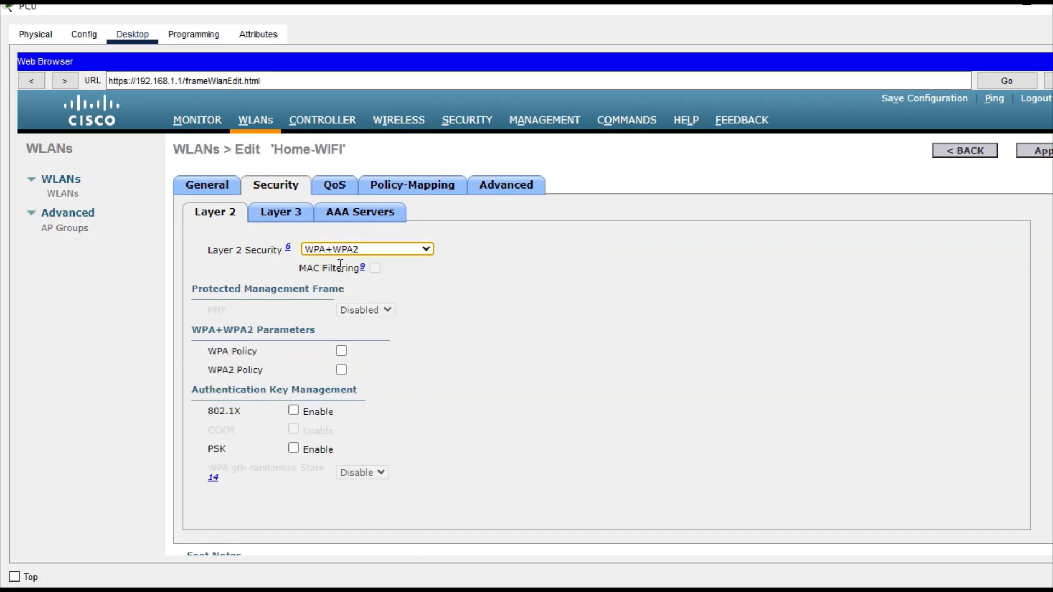
left_click(344, 251)
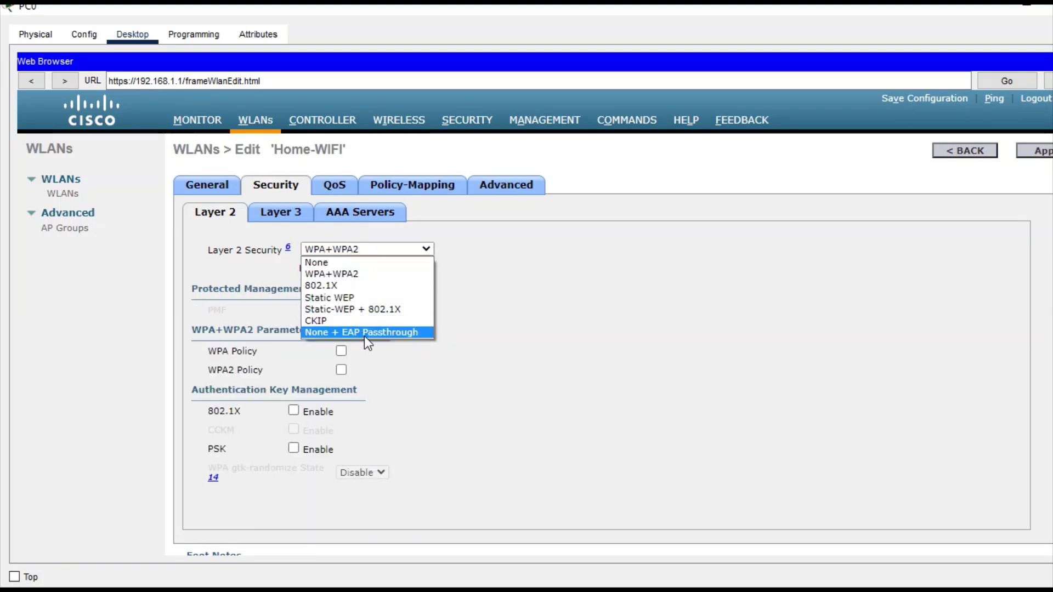
left_click(344, 274)
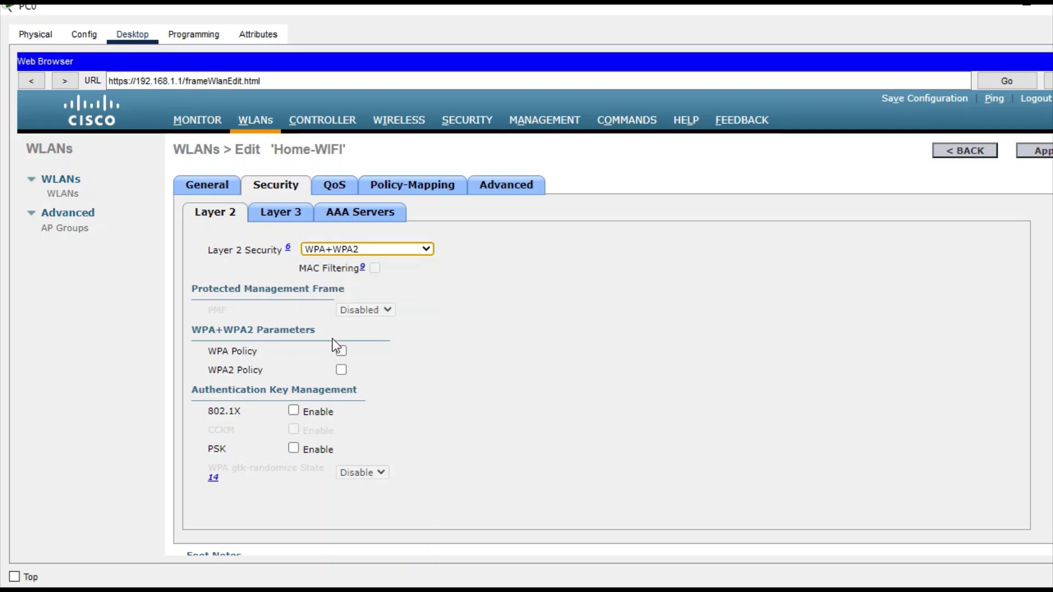
left_click(342, 352)
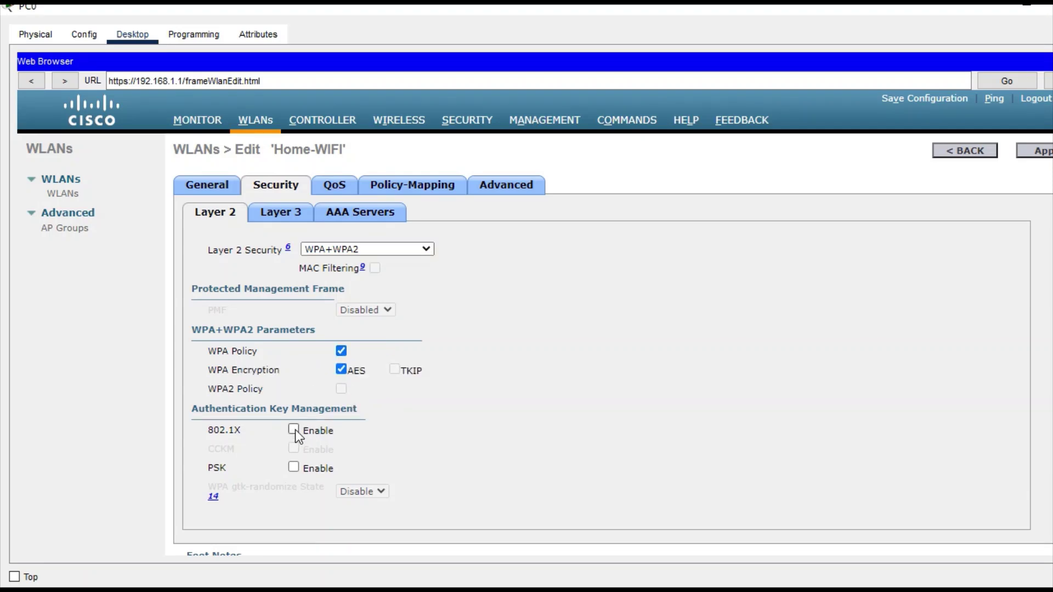
left_click(297, 220)
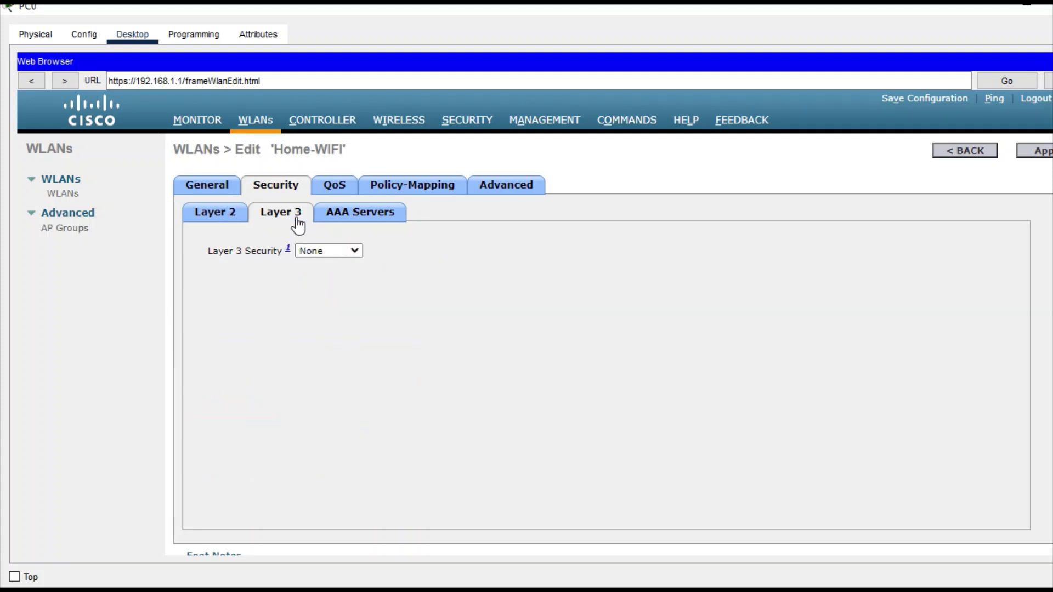
Assign RADIUS server 192.168.1.4:1812 as Home-WIFI's first authentication server, apply, confirm, and close PC0.
left_click(335, 222)
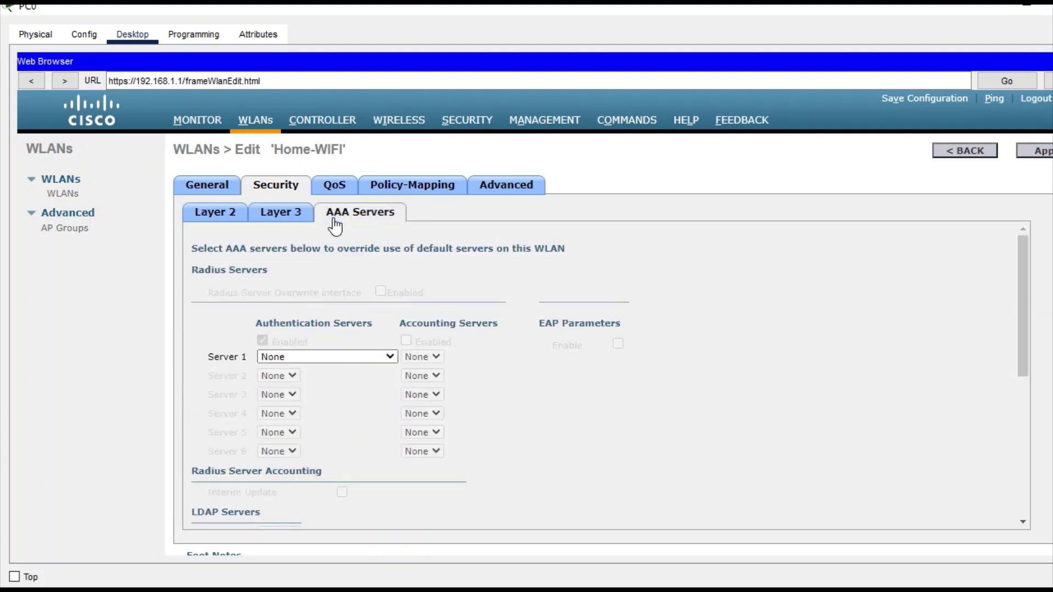
left_click(387, 361)
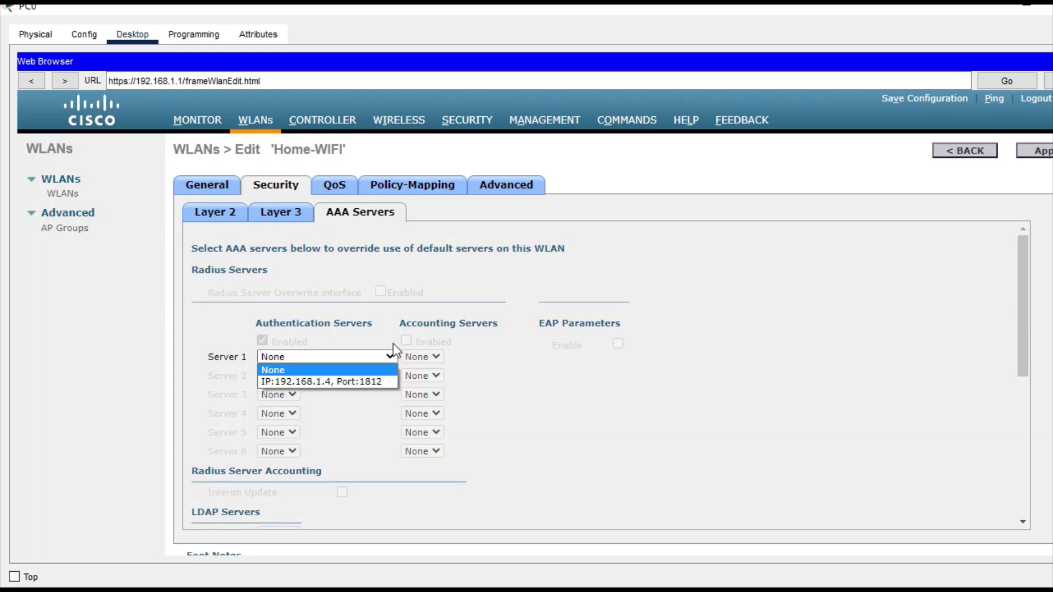
left_click(351, 382)
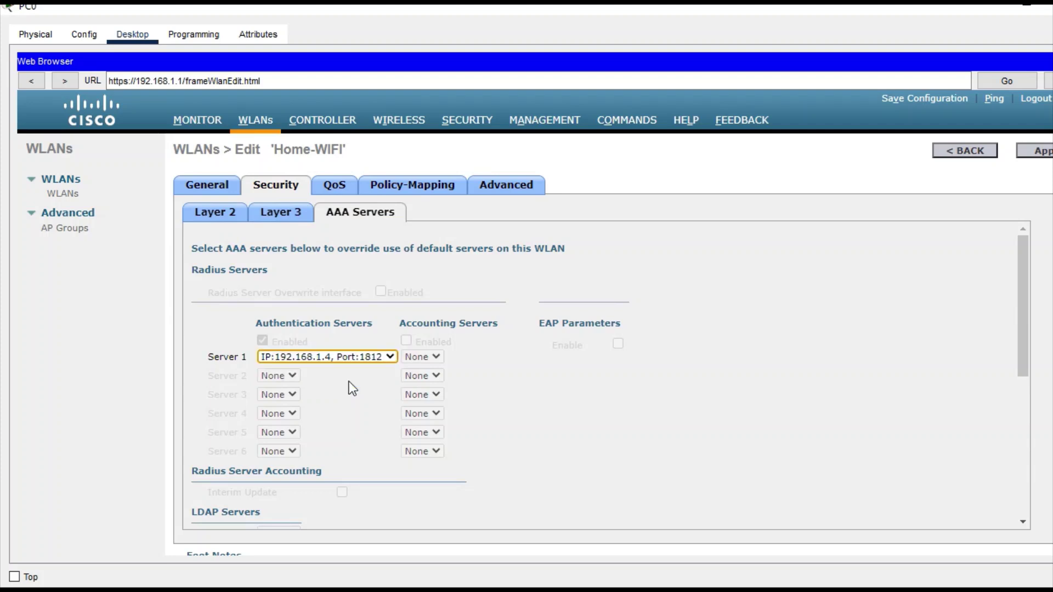
left_click(1033, 152)
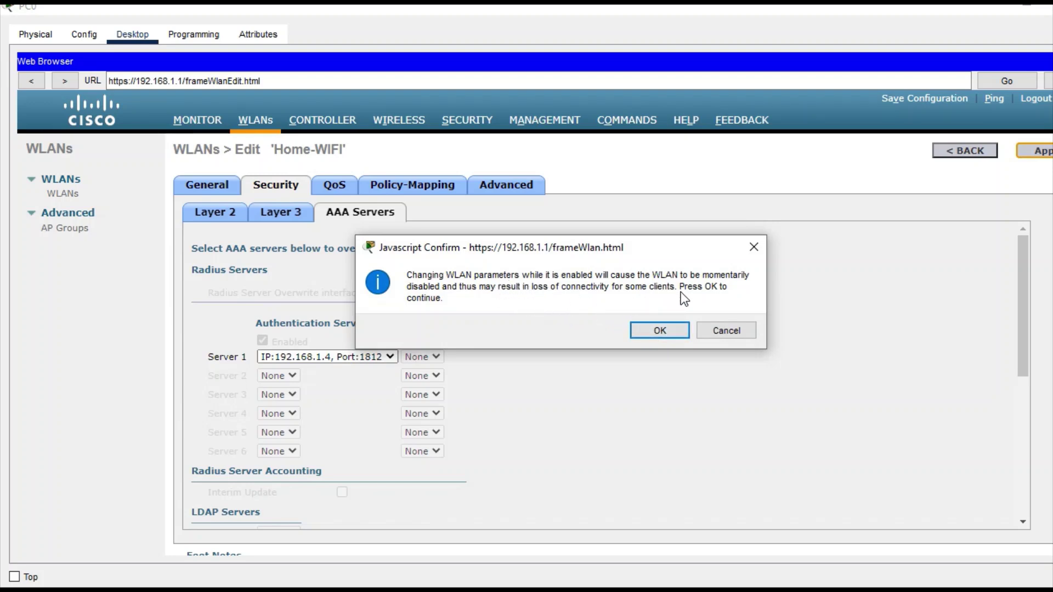
left_click(667, 331)
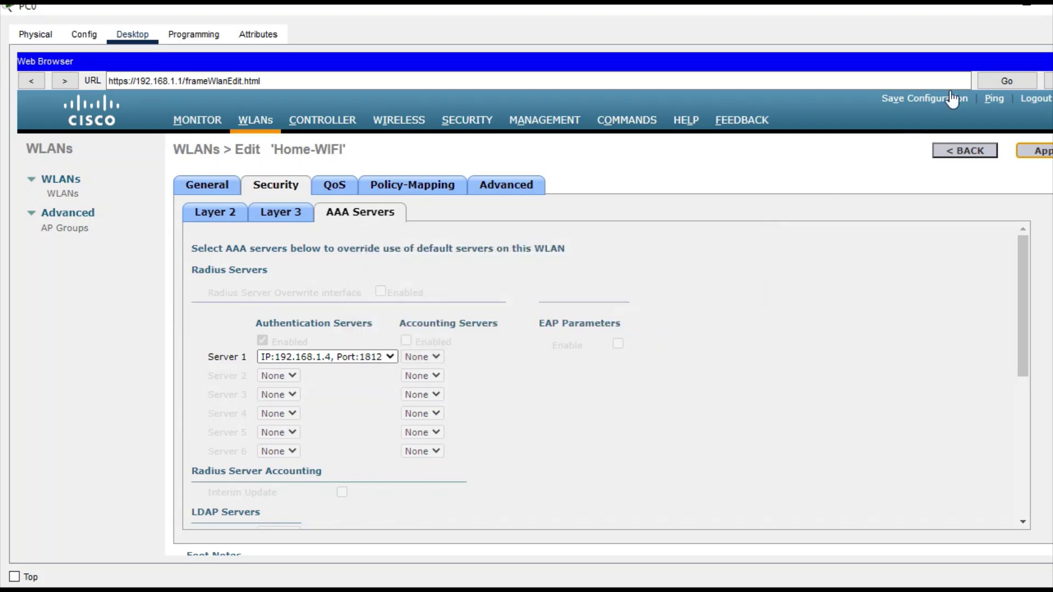
left_click(1023, 12)
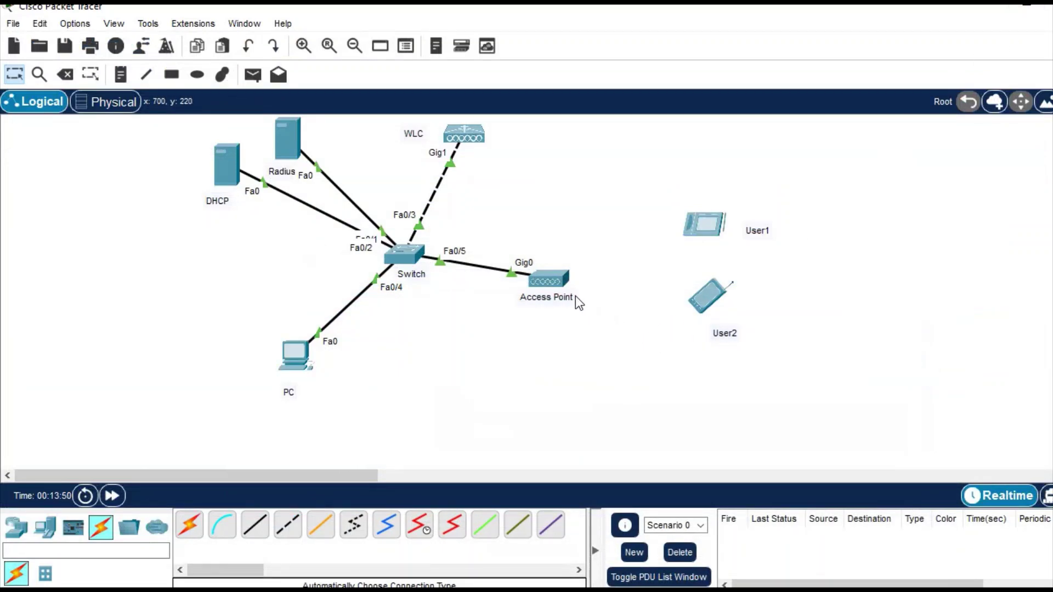
mouse_move(559, 290)
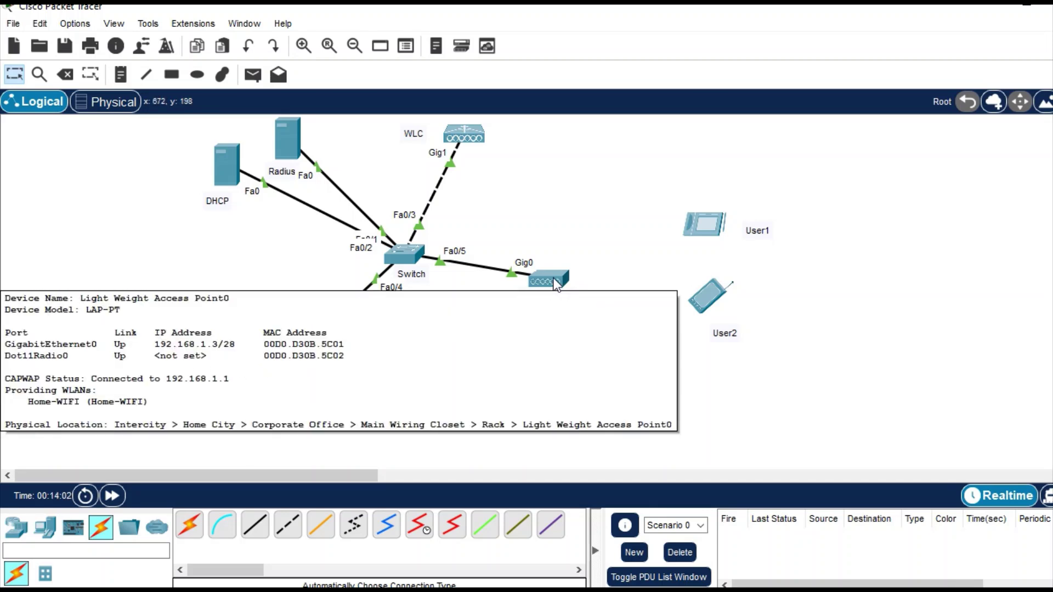
Change the tablet's Wireless0 SSID from Default to Home-WIFI.
left_click(713, 230)
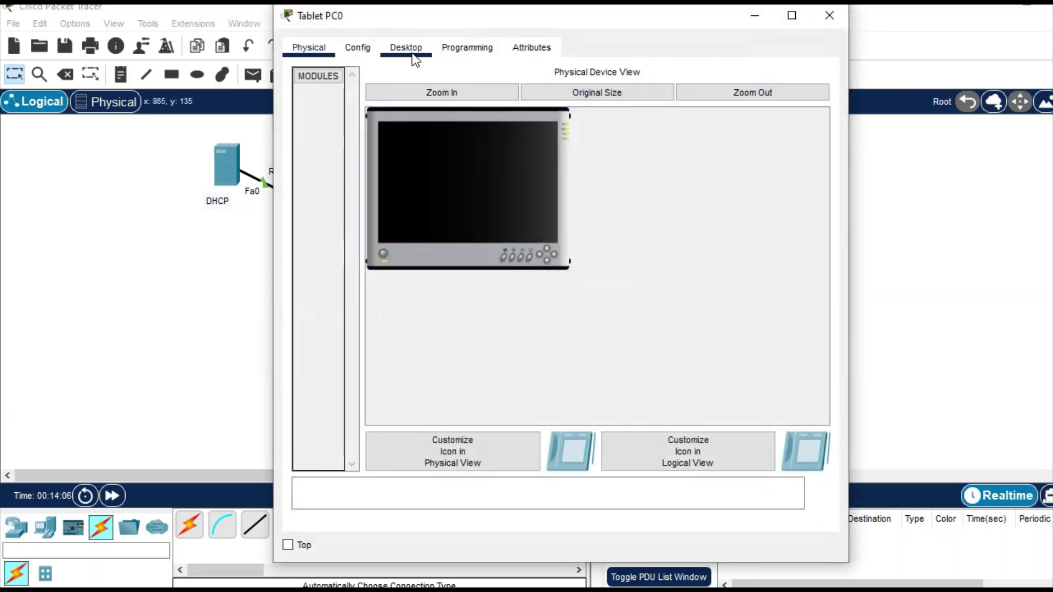
left_click(407, 50)
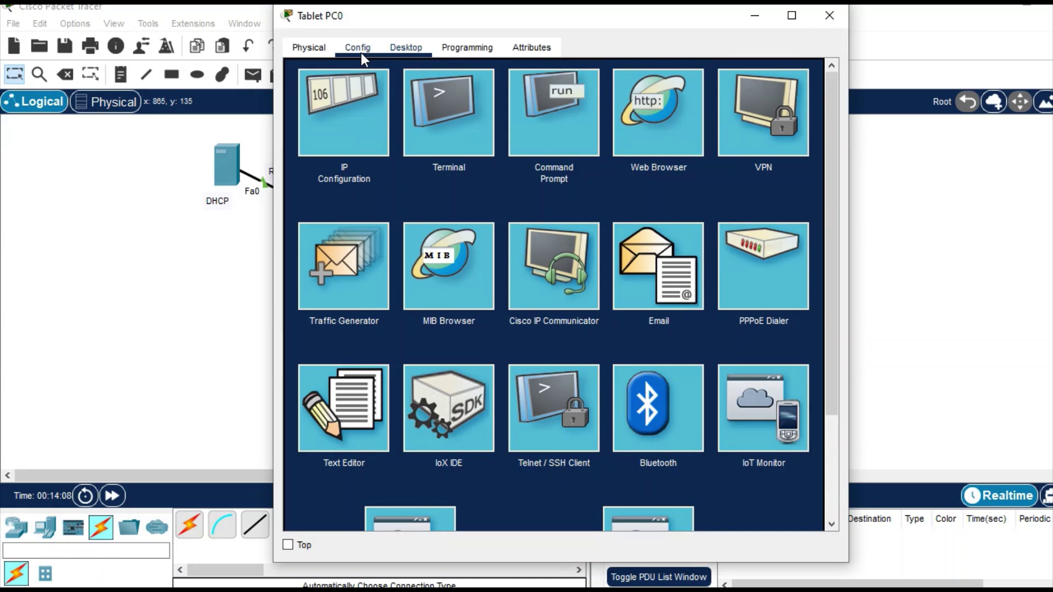
left_click(360, 51)
left_click(360, 140)
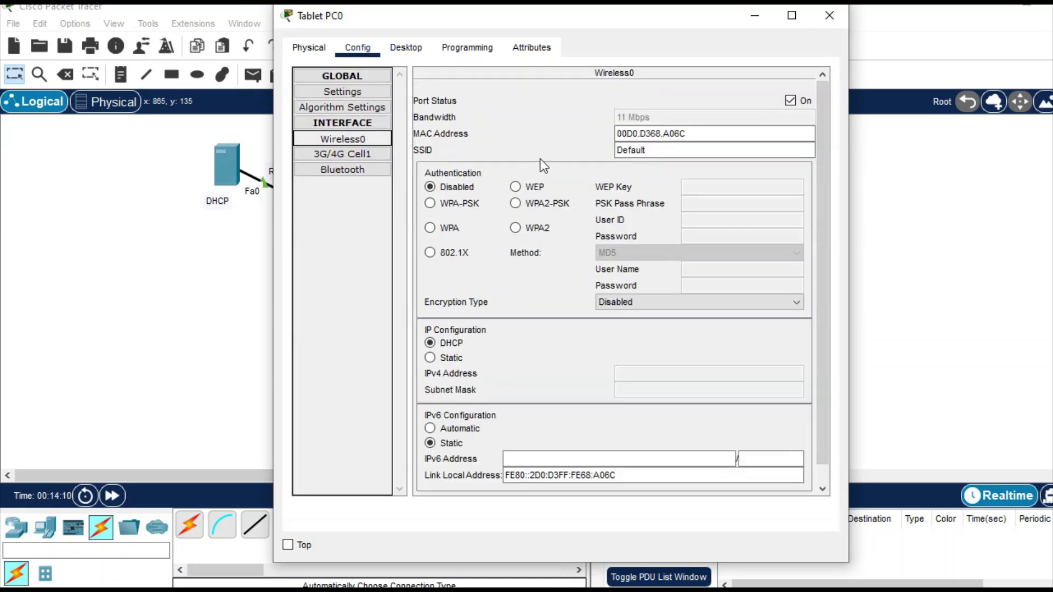
left_click(657, 152)
left_click_drag(656, 152, 544, 145)
key("BackSpace")
type("Ho")
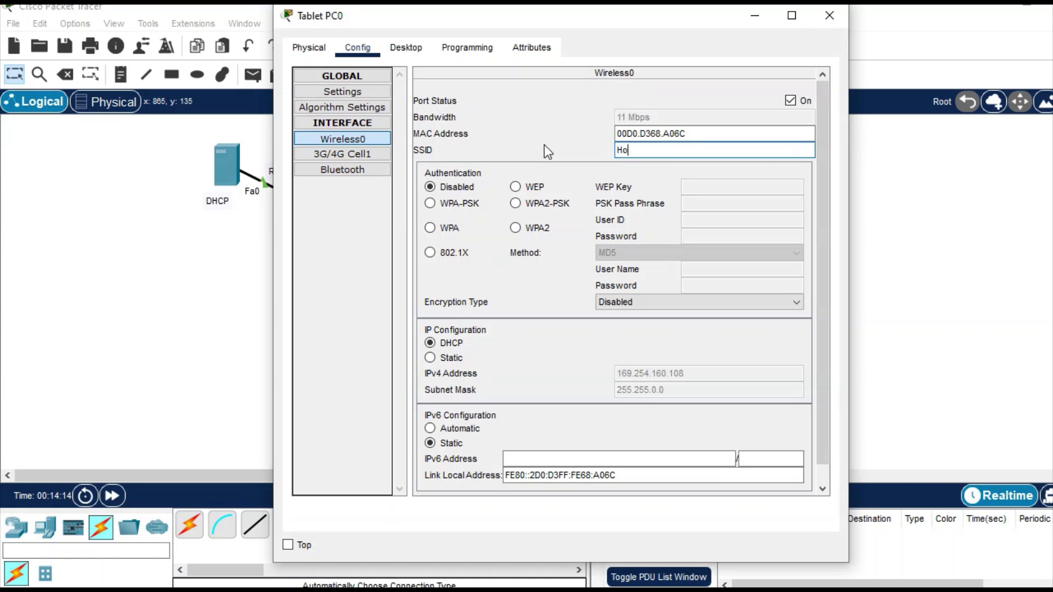
type("me-WIFI")
Select WPA on the tablet, enter user ID user1 and its password, then close the window.
left_click(442, 229)
left_click(693, 217)
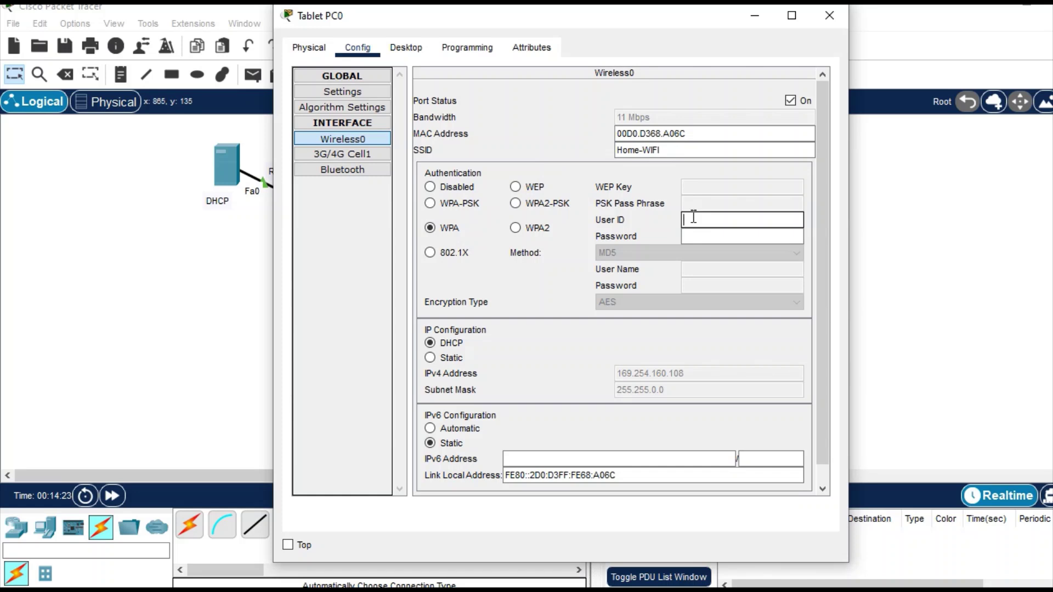
type("user1")
left_click(693, 236)
type("s")
key("BackSpace")
type("user")
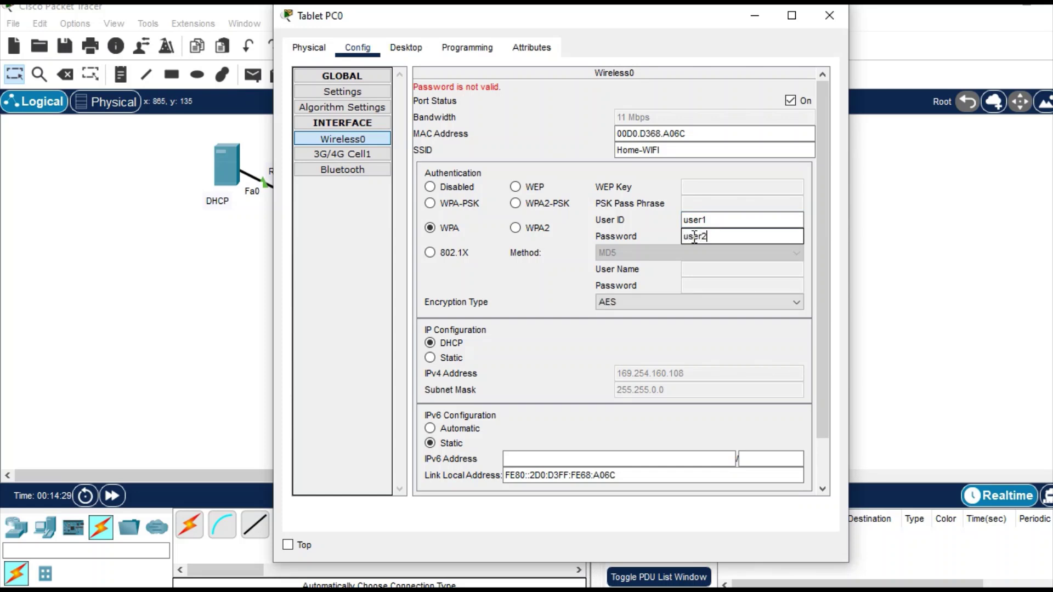
type("1")
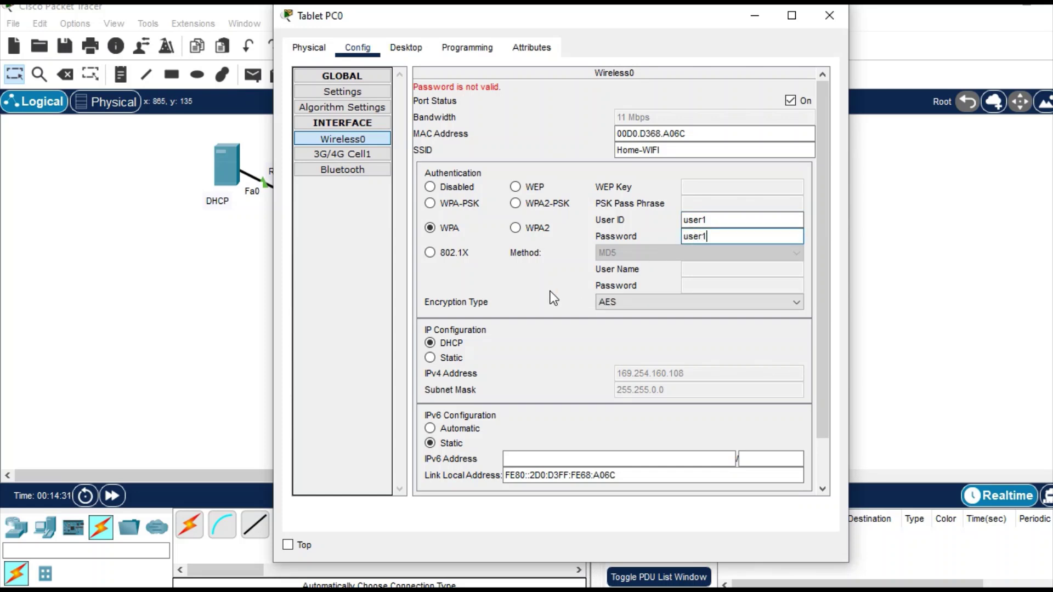
key("Return")
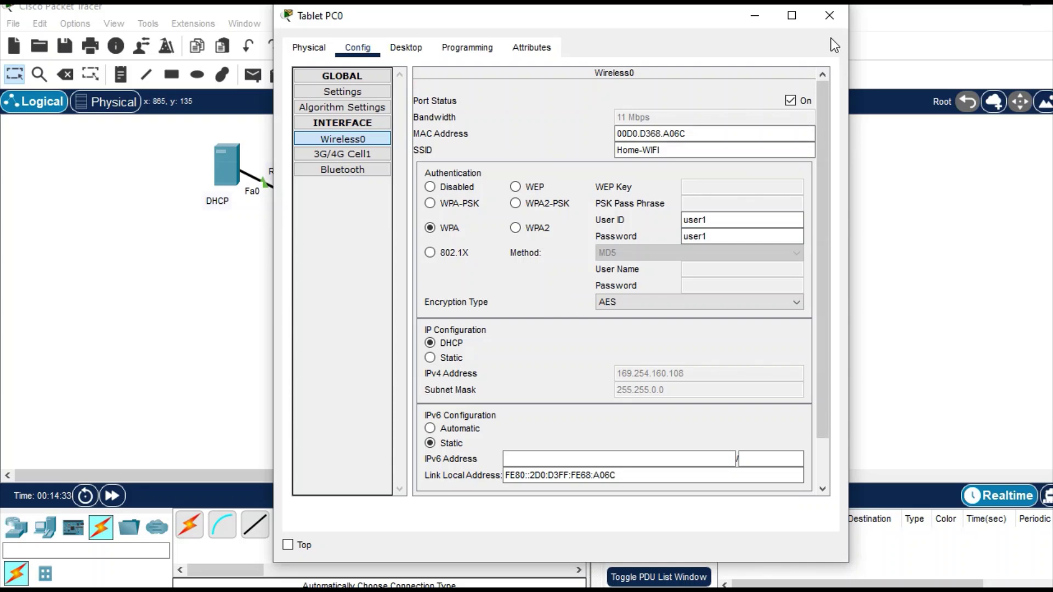
left_click(829, 17)
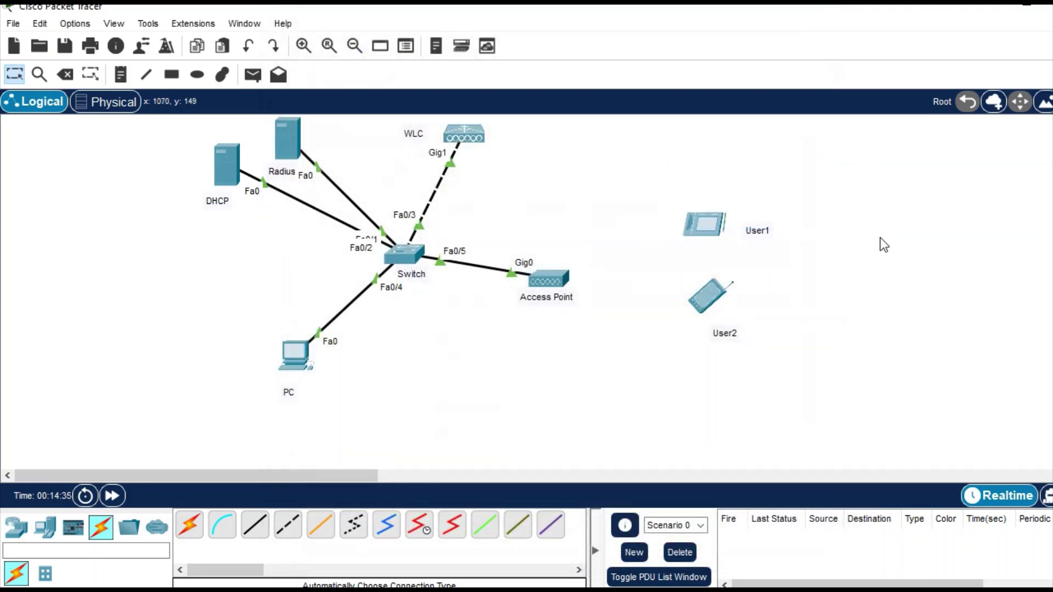
Set the User2 smartphone's Wireless0 to WPA with SSID Home-WIFI.
left_click(708, 312)
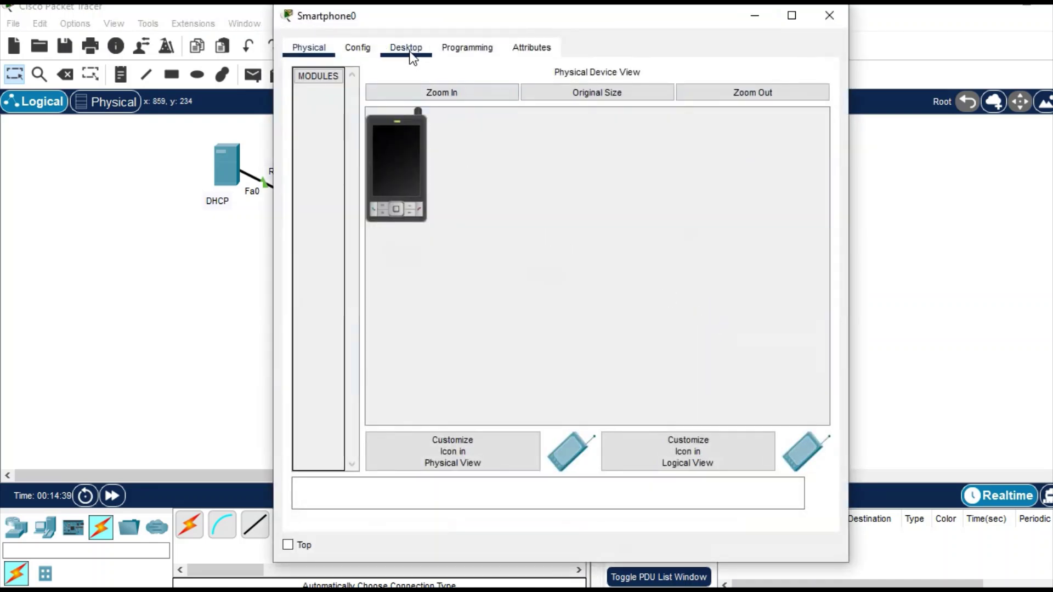
left_click(362, 49)
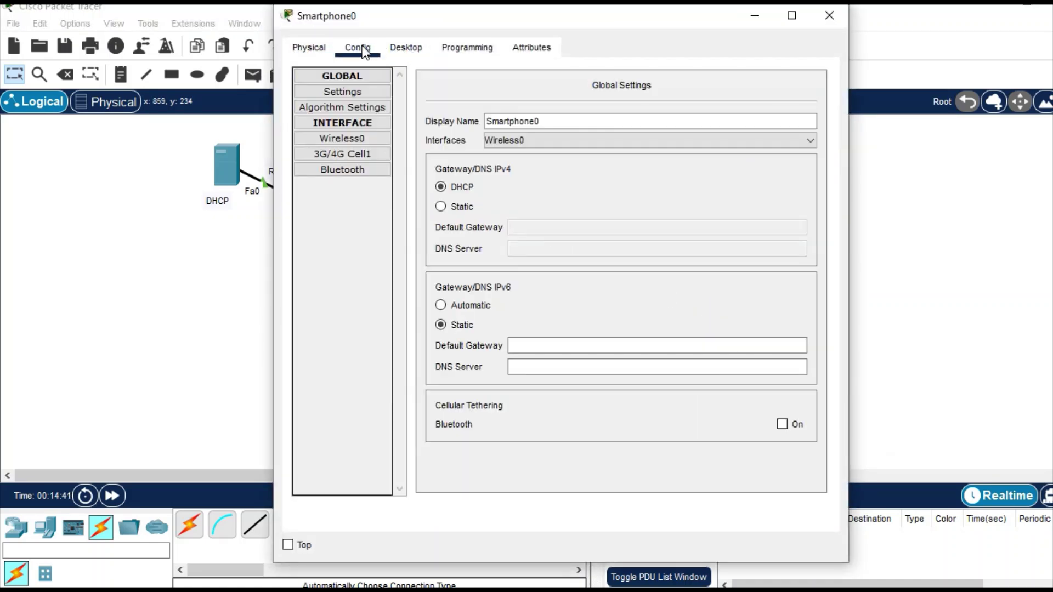
left_click(360, 140)
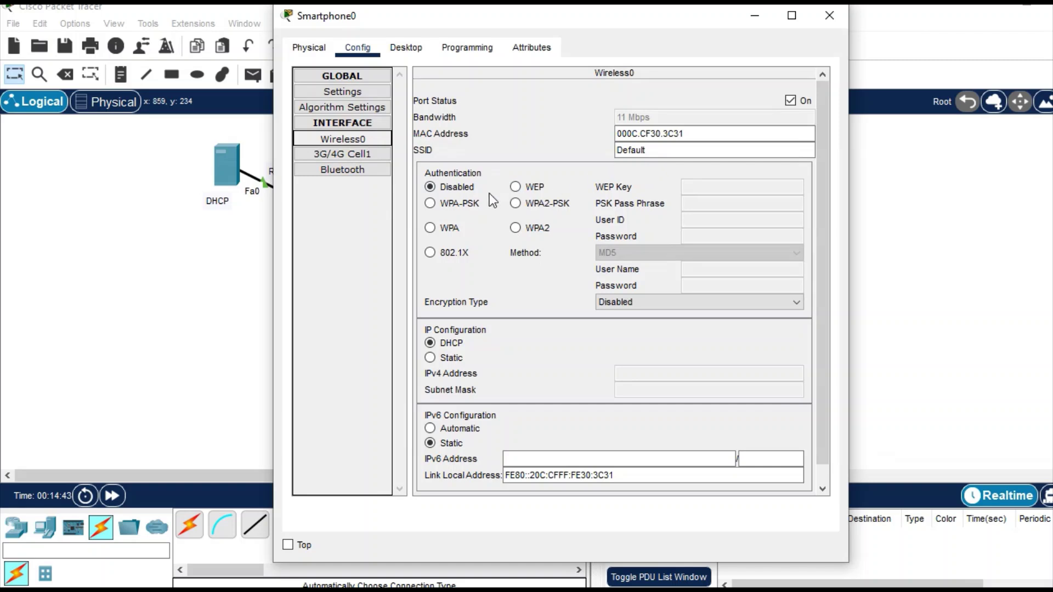
left_click(431, 228)
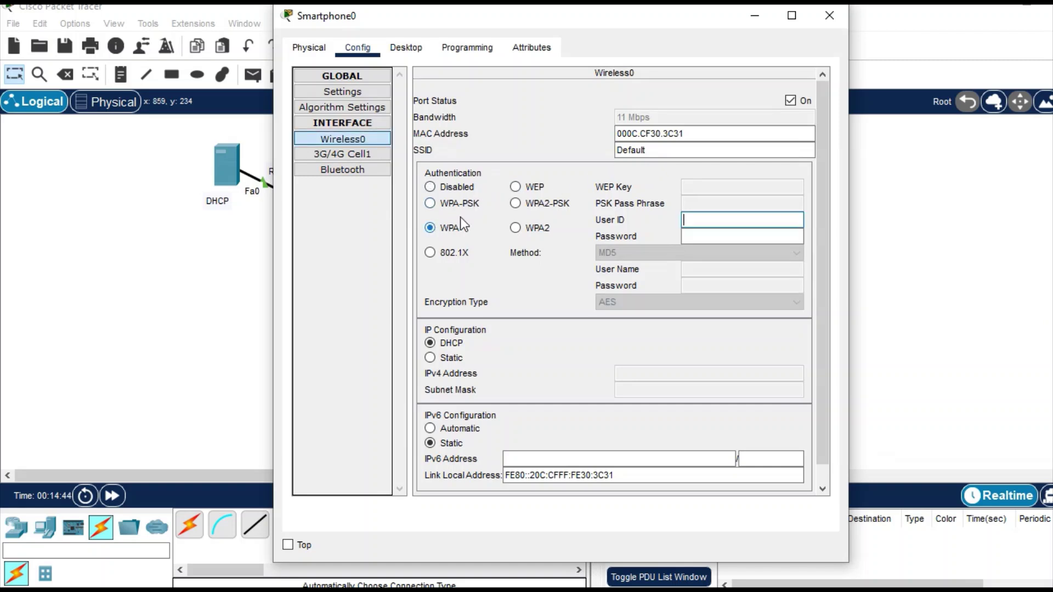
double_click(658, 149)
key("BackSpace")
type("Home_N")
key("BackSpace")
key("BackSpace")
type("-")
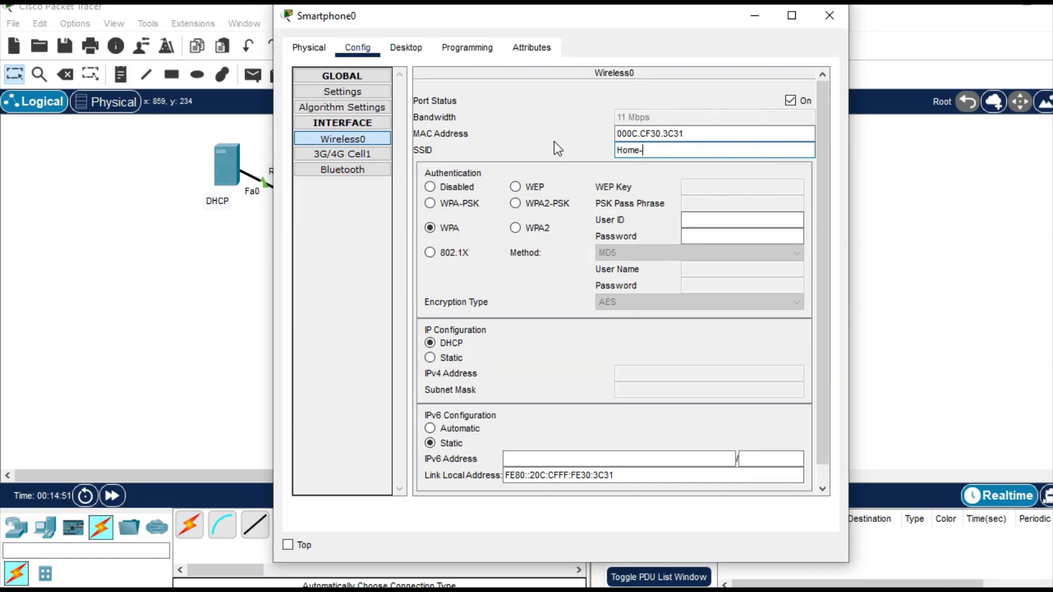
type("WIFI")
Enter user ID user2 and its password on the smartphone, close it, and reopen User1's tablet.
left_click(692, 220)
type("user2")
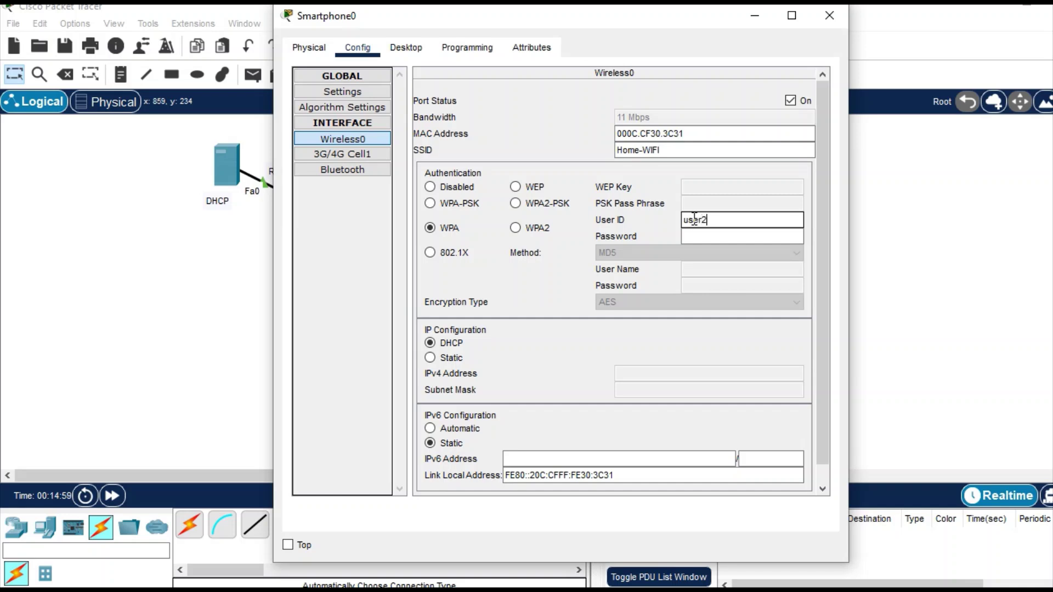
key("Tab")
type("user2")
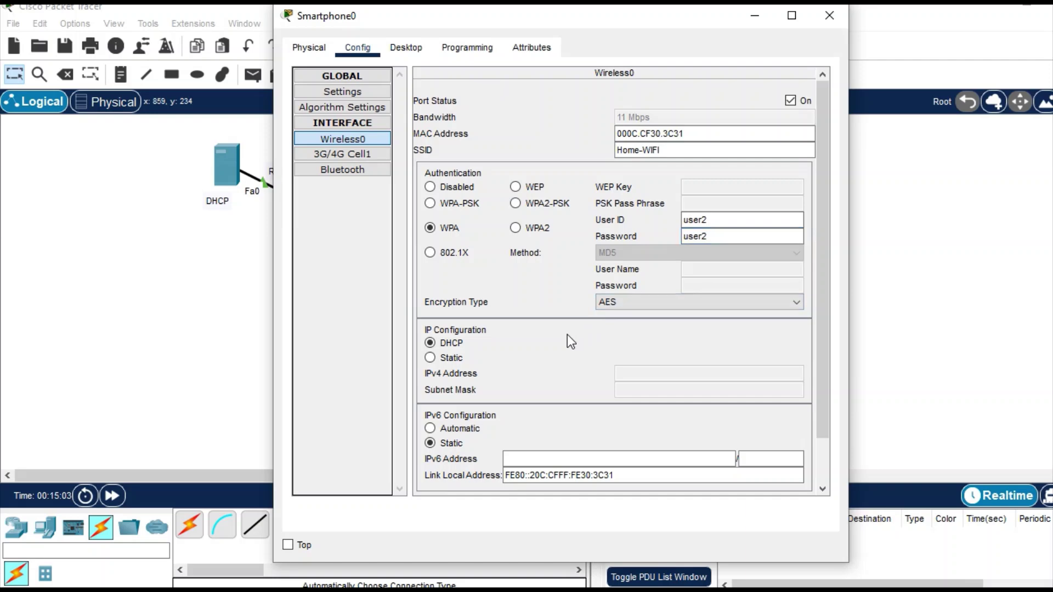
left_click(791, 101)
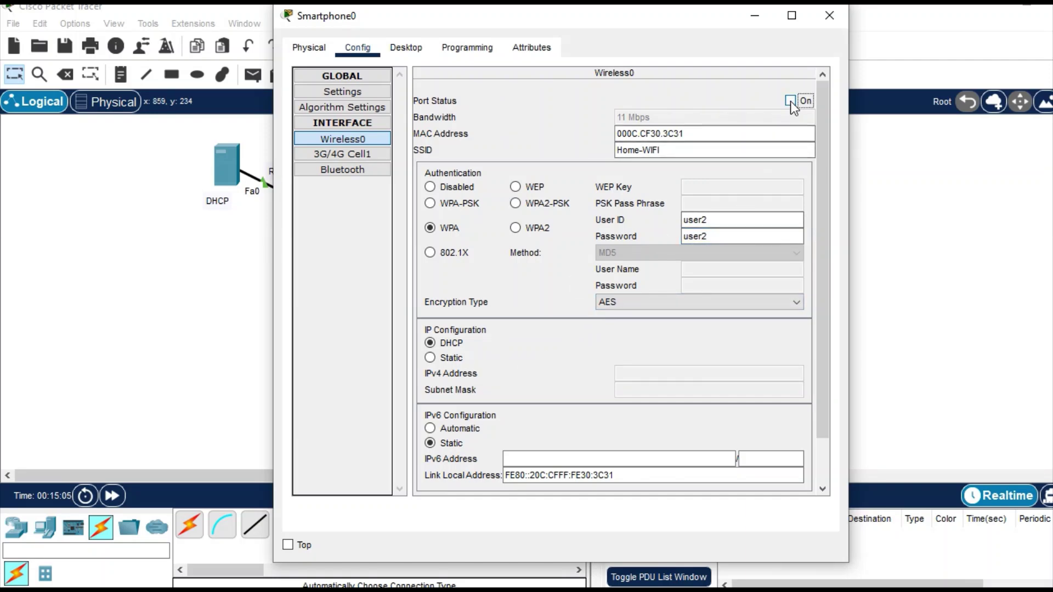
left_click(826, 24)
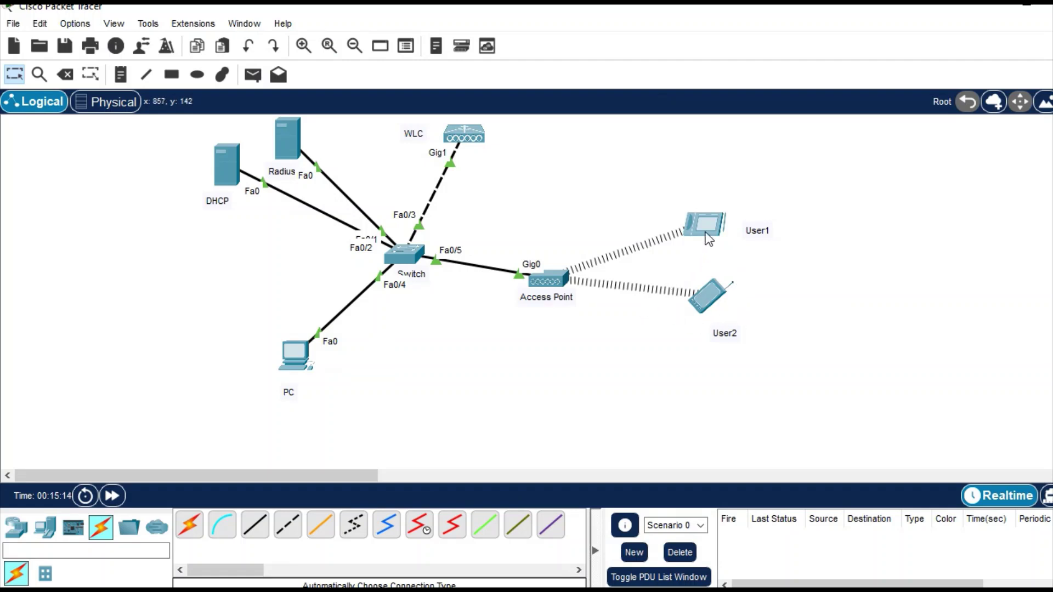
mouse_move(709, 239)
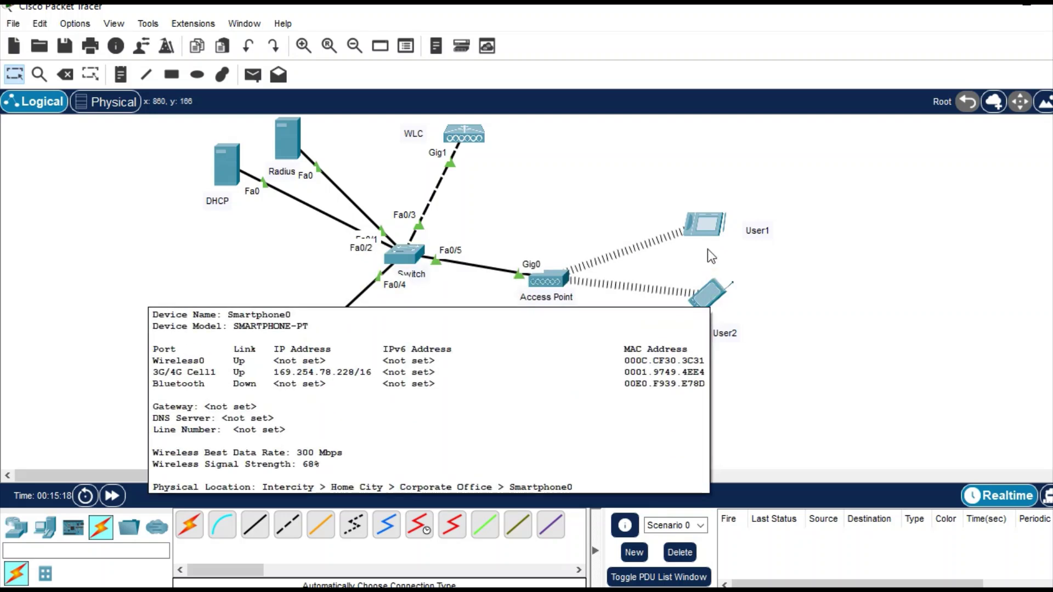
left_click(708, 231)
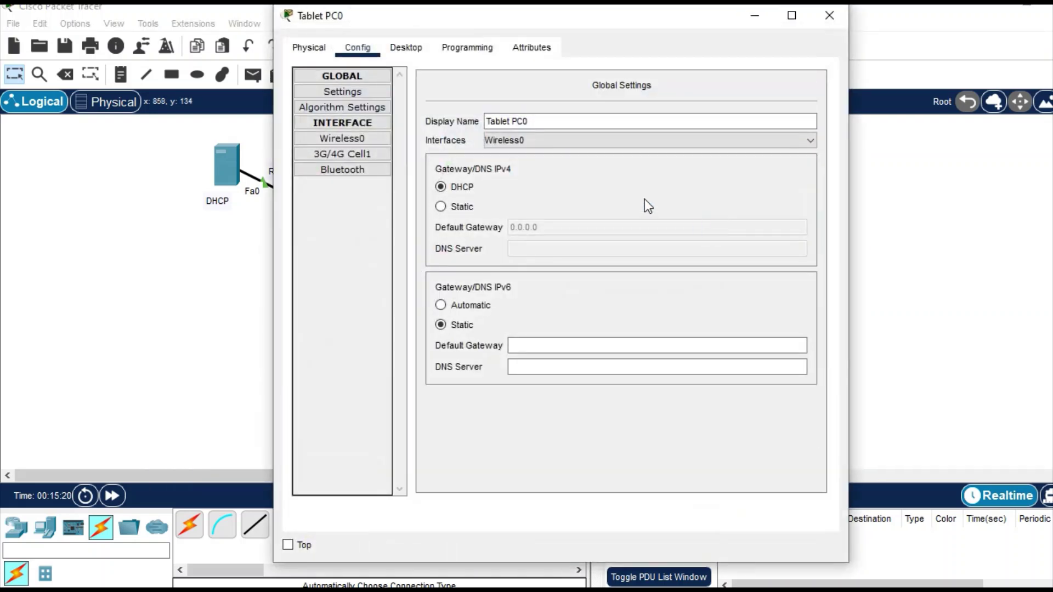
Ping 192.168.1.4 from the tablet's command prompt, then return to the topology.
left_click(410, 55)
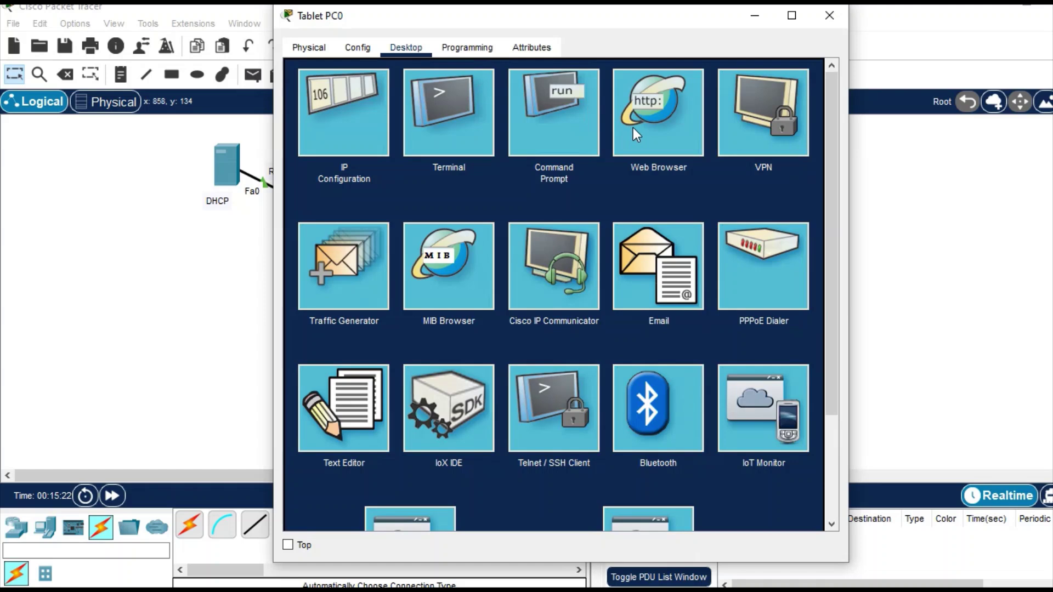
left_click(559, 128)
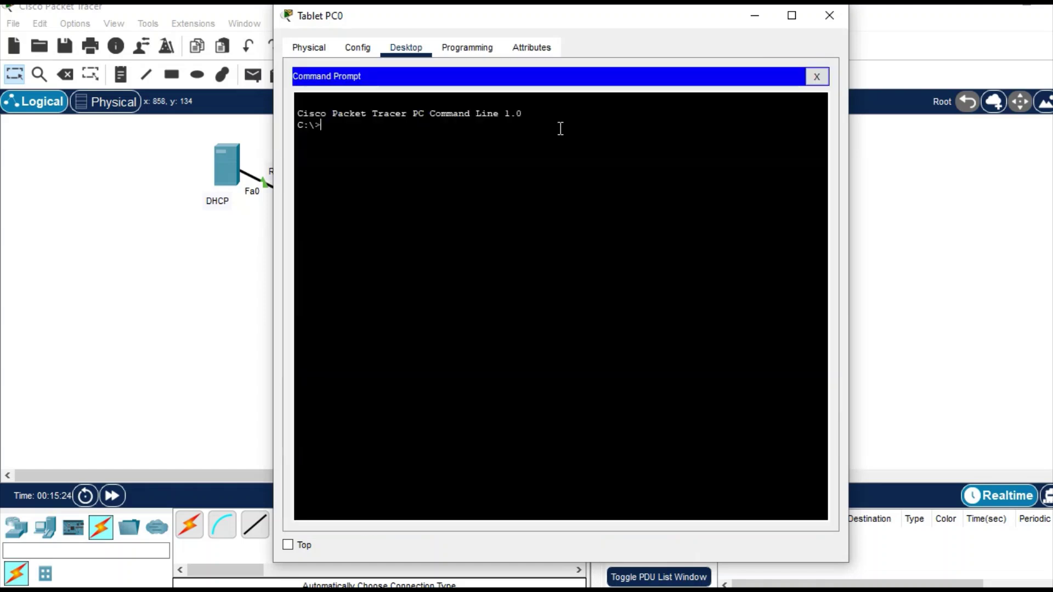
type("ping 192.168.1.4")
key("Return")
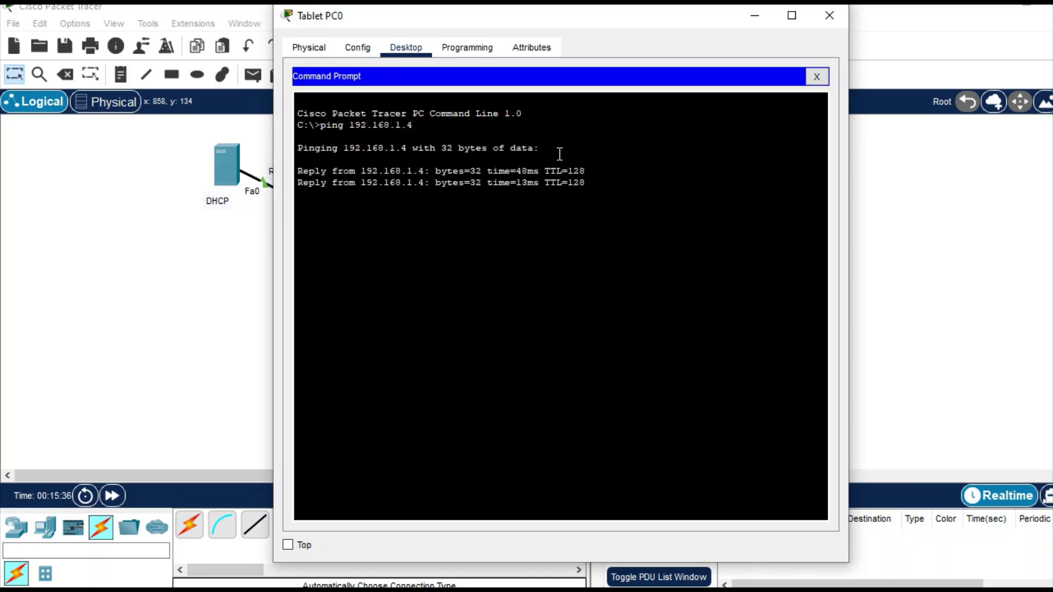
left_click(761, 14)
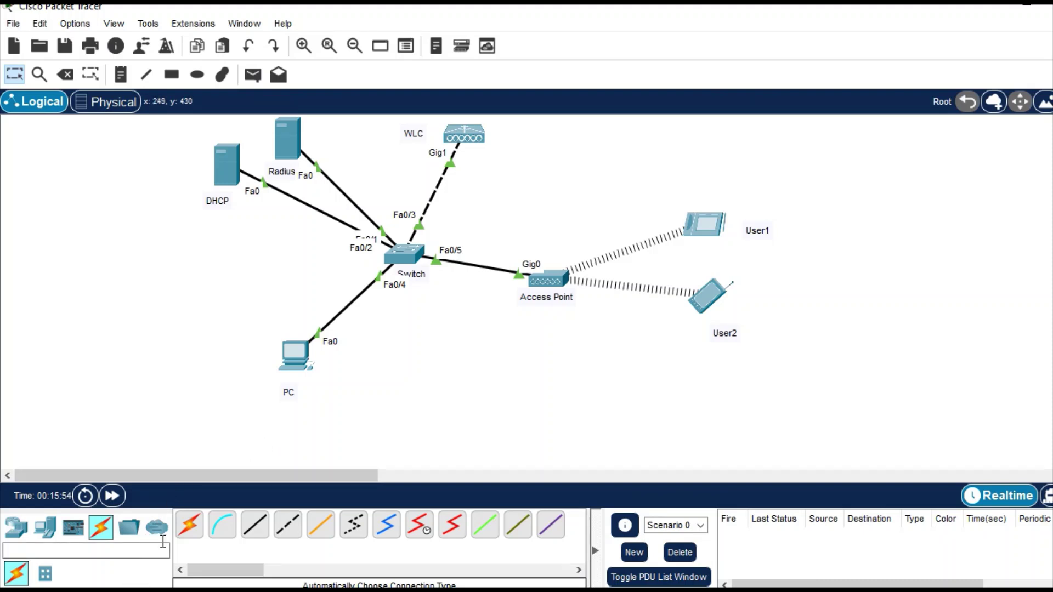
Place a new laptop right of User1, label it with the user's name, and power it off.
left_click(47, 529)
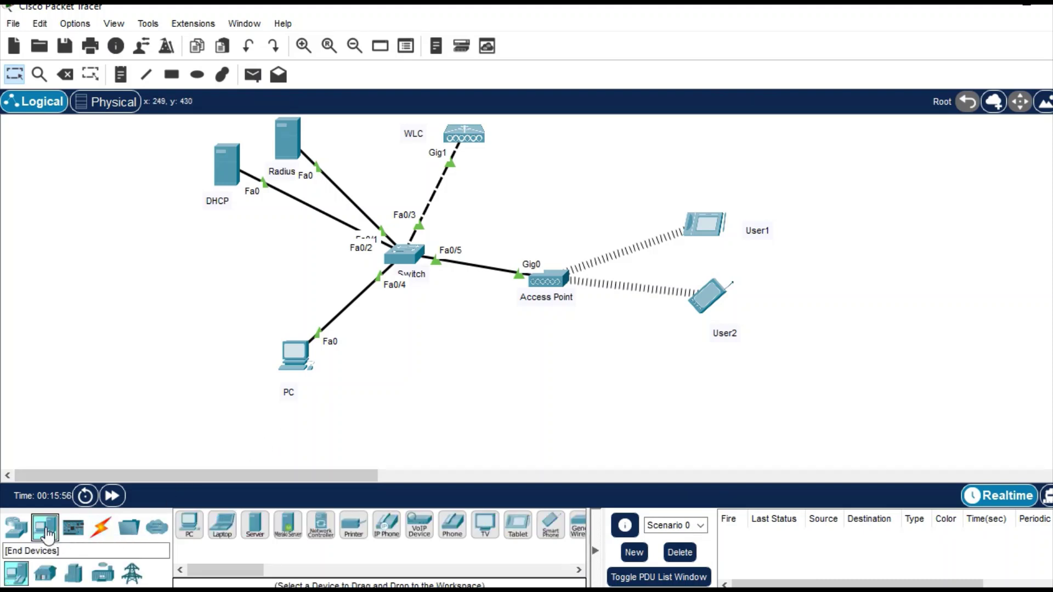
left_click_drag(222, 527, 859, 195)
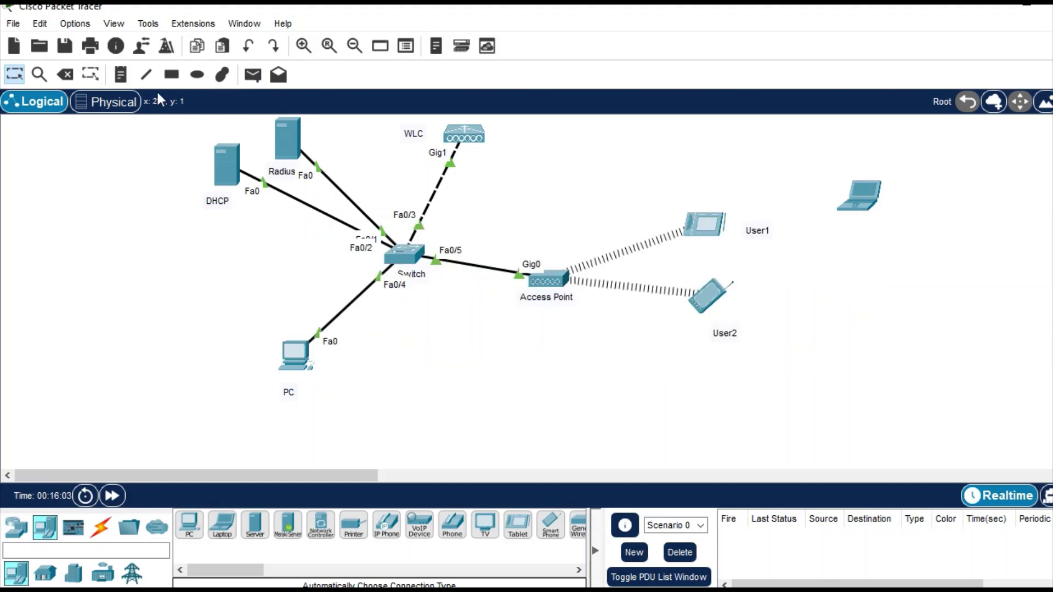
left_click(120, 74)
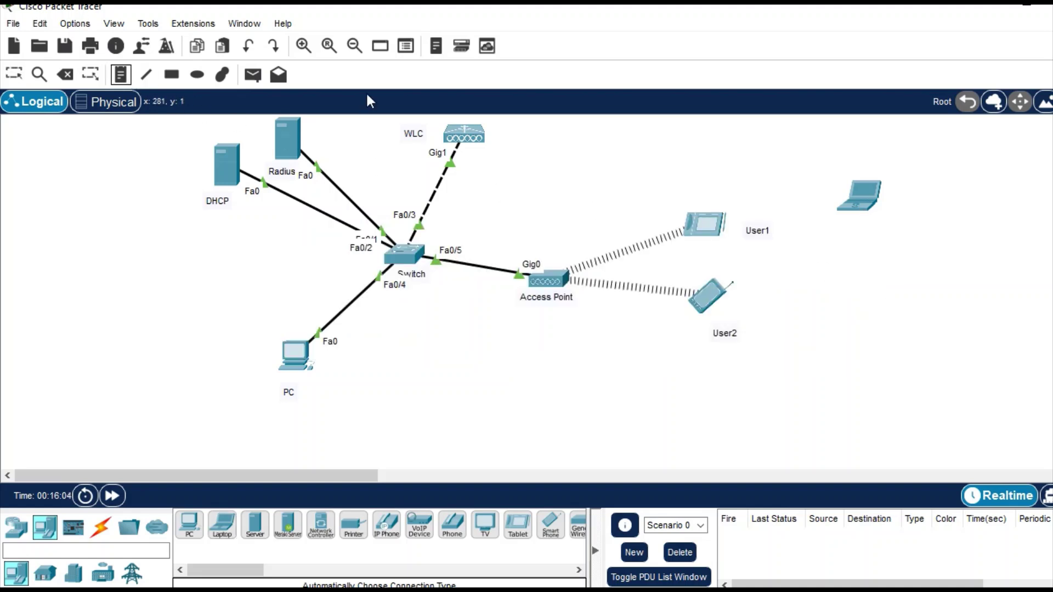
left_click(839, 231)
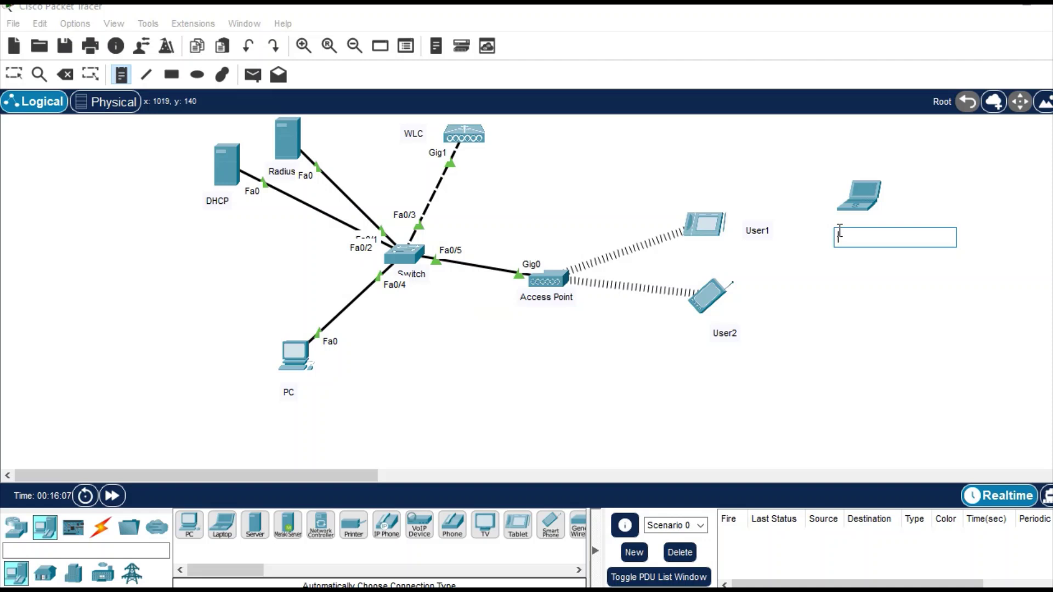
type("Rohit")
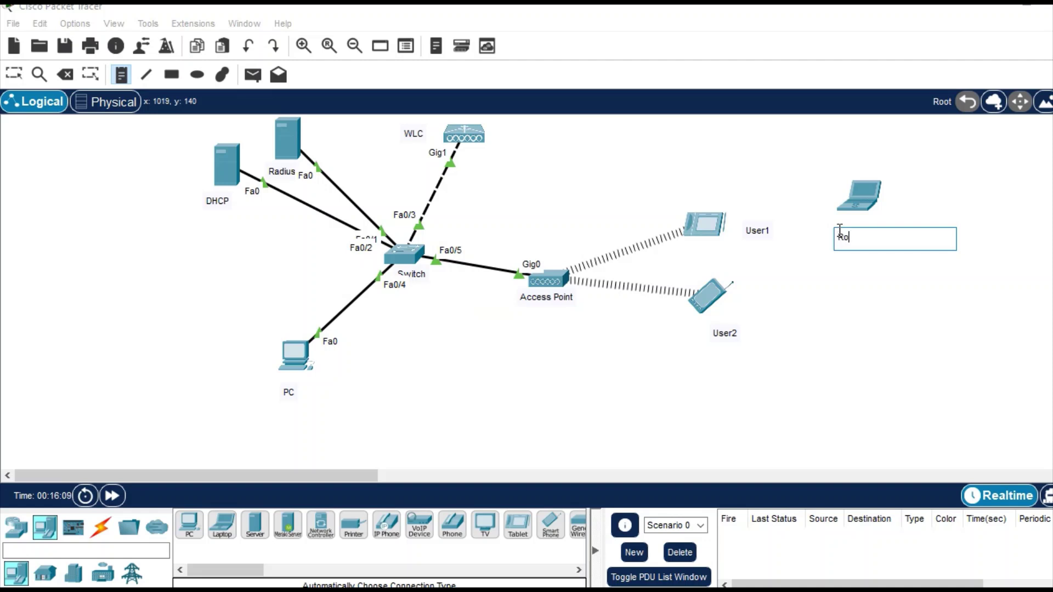
left_click(876, 326)
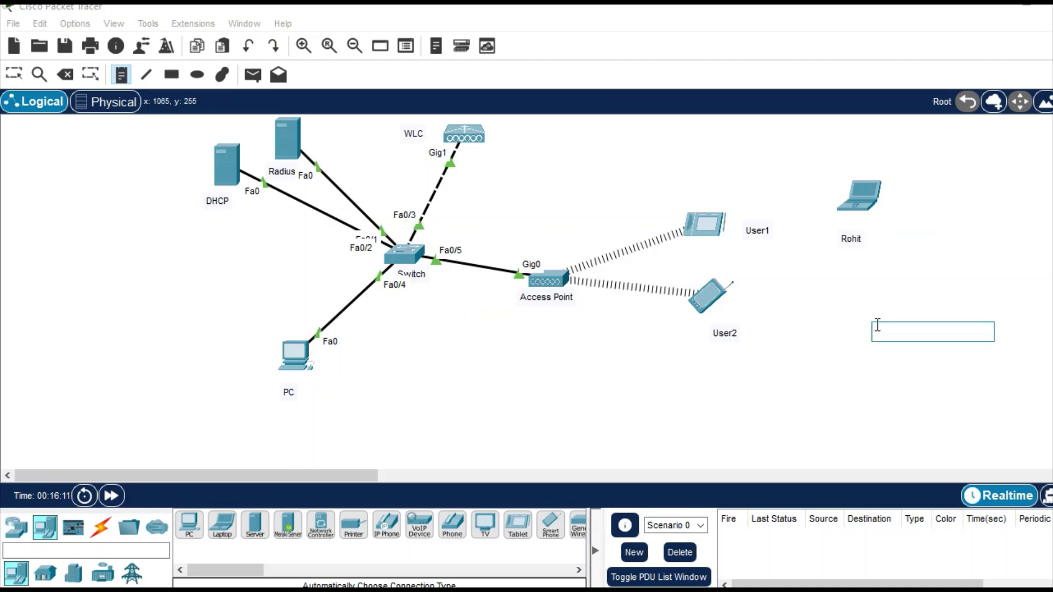
key("Escape")
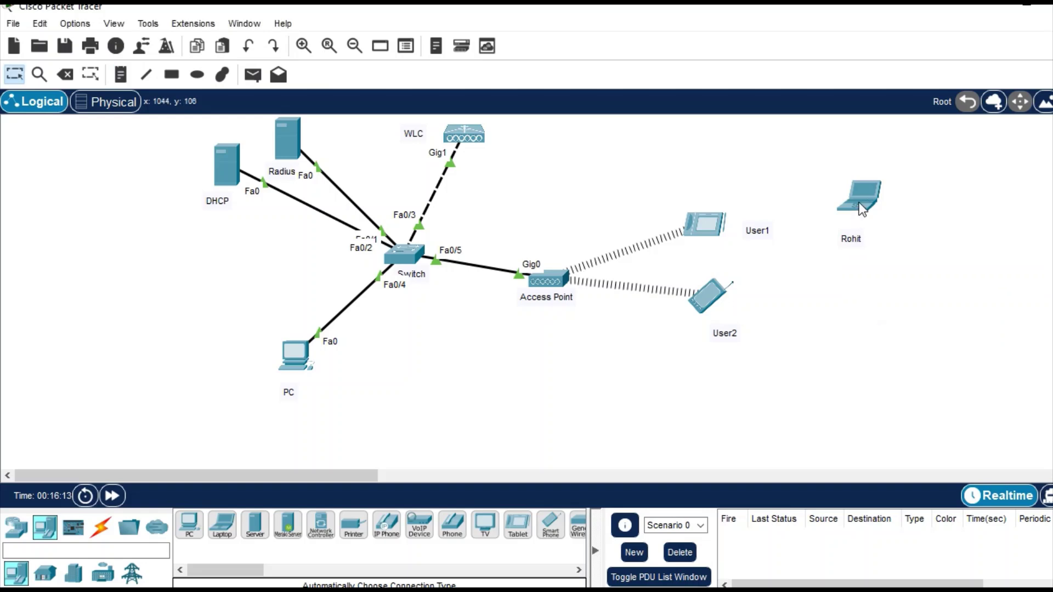
double_click(858, 196)
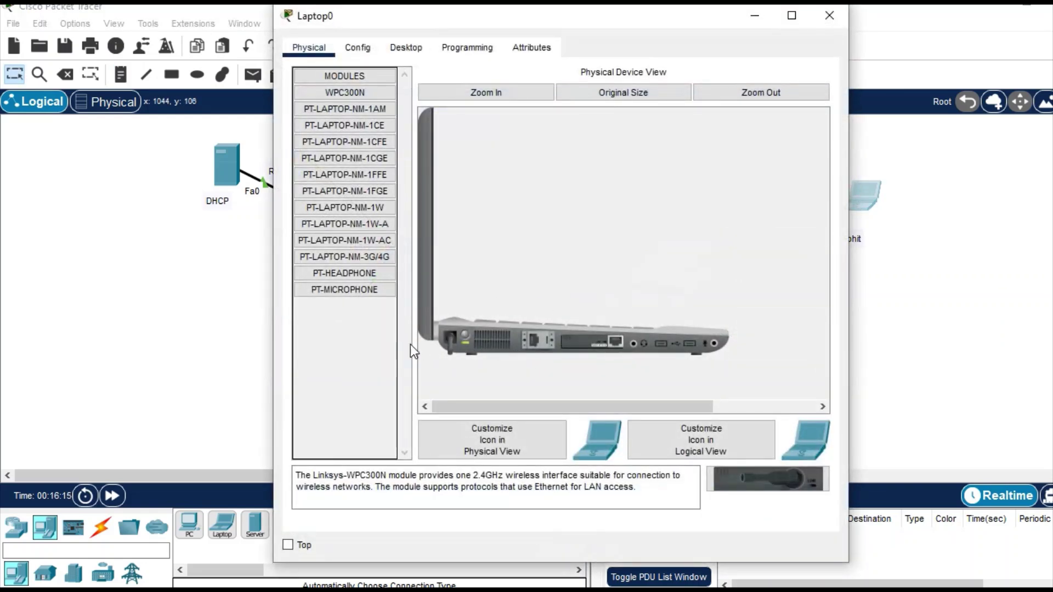
left_click(464, 337)
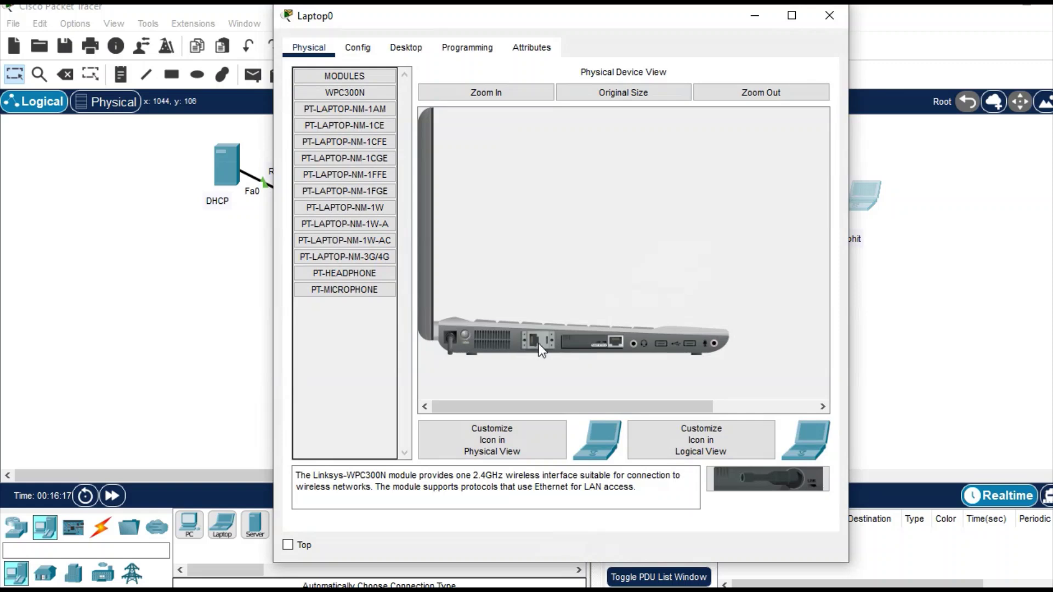